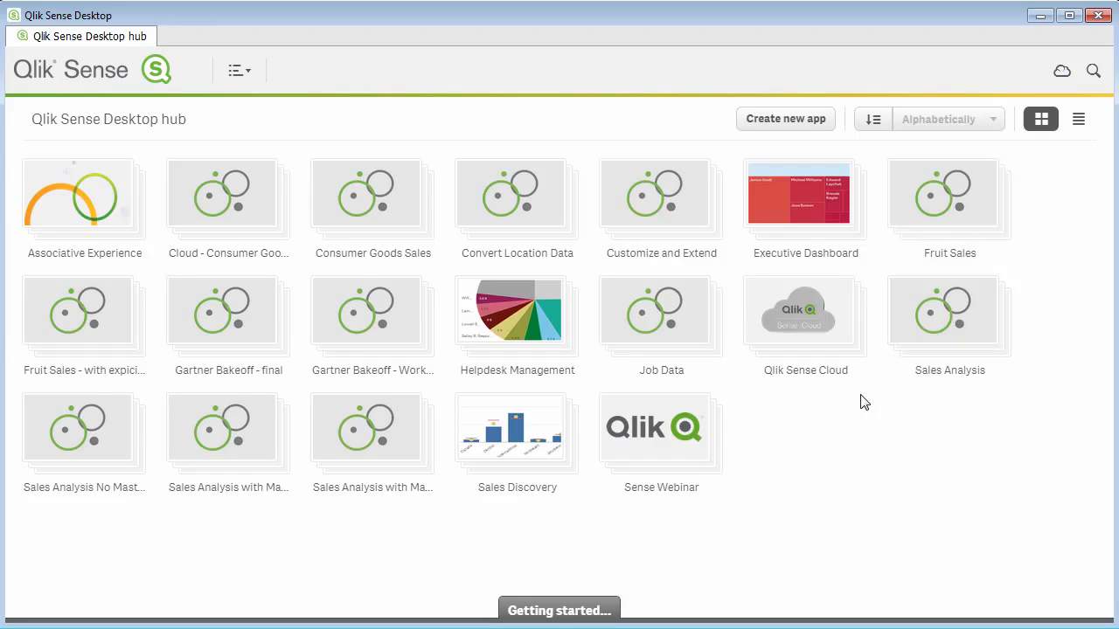
# - Open the Sales Analysis app, load all fields of the Orders$ table from Orders.xls, and return to the app overview
pyautogui.click(970, 363)
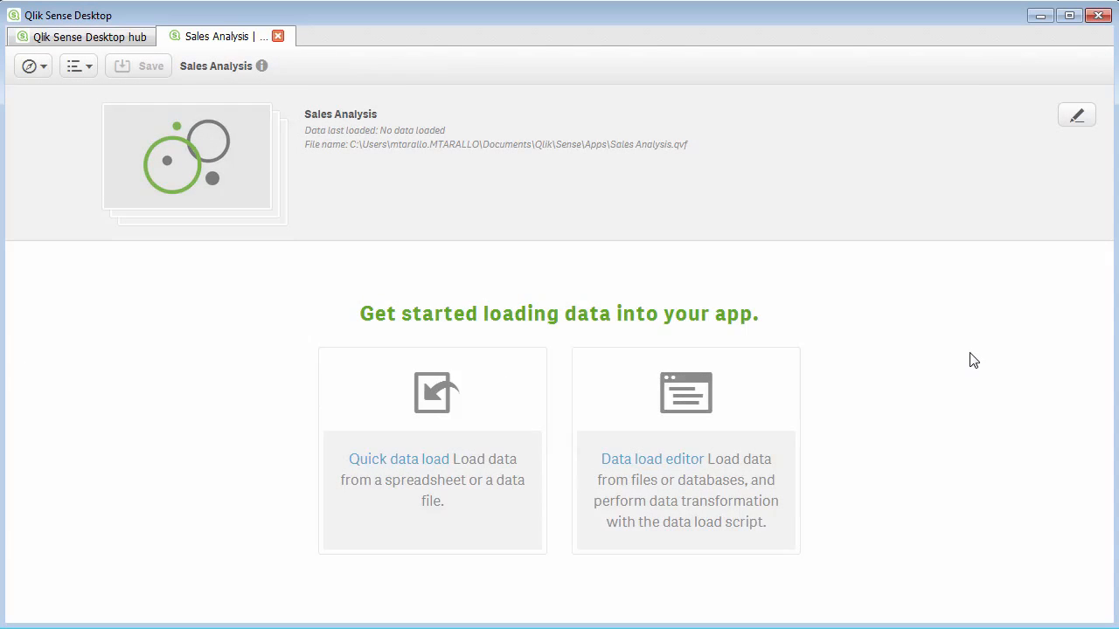
pyautogui.moveTo(769, 628); pyautogui.dragTo(680, 502)
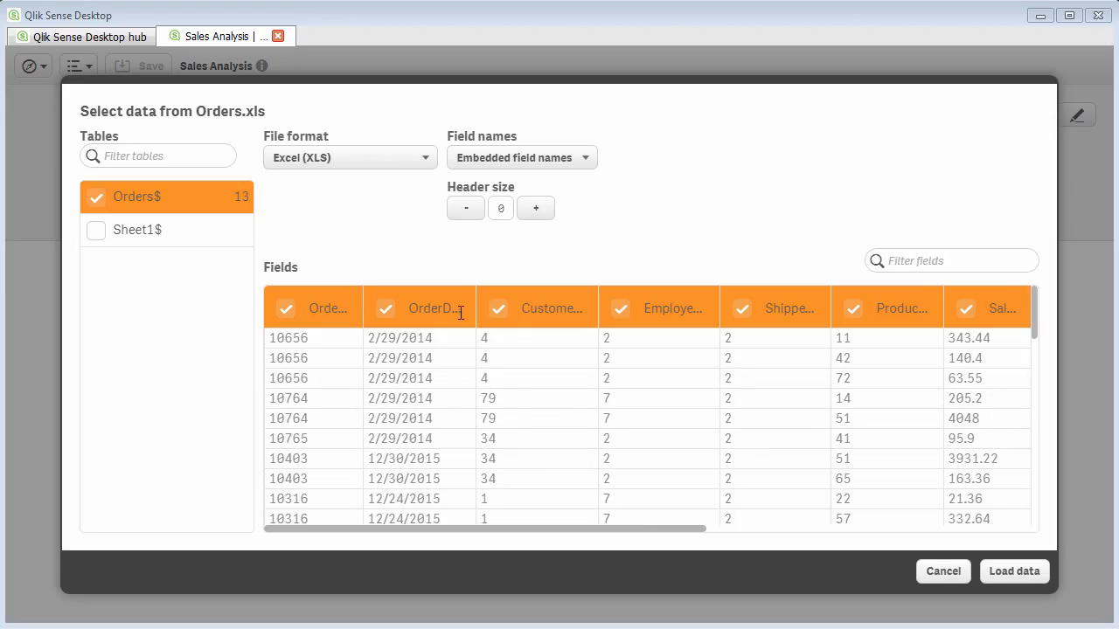
pyautogui.moveTo(455, 309); pyautogui.dragTo(453, 310)
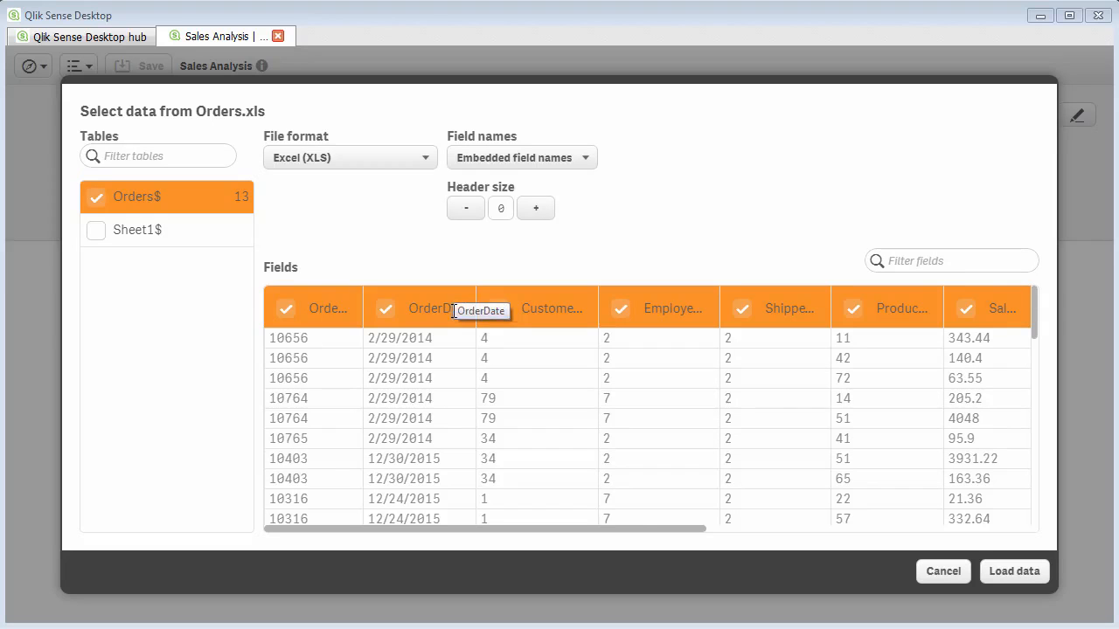
pyautogui.click(1011, 570)
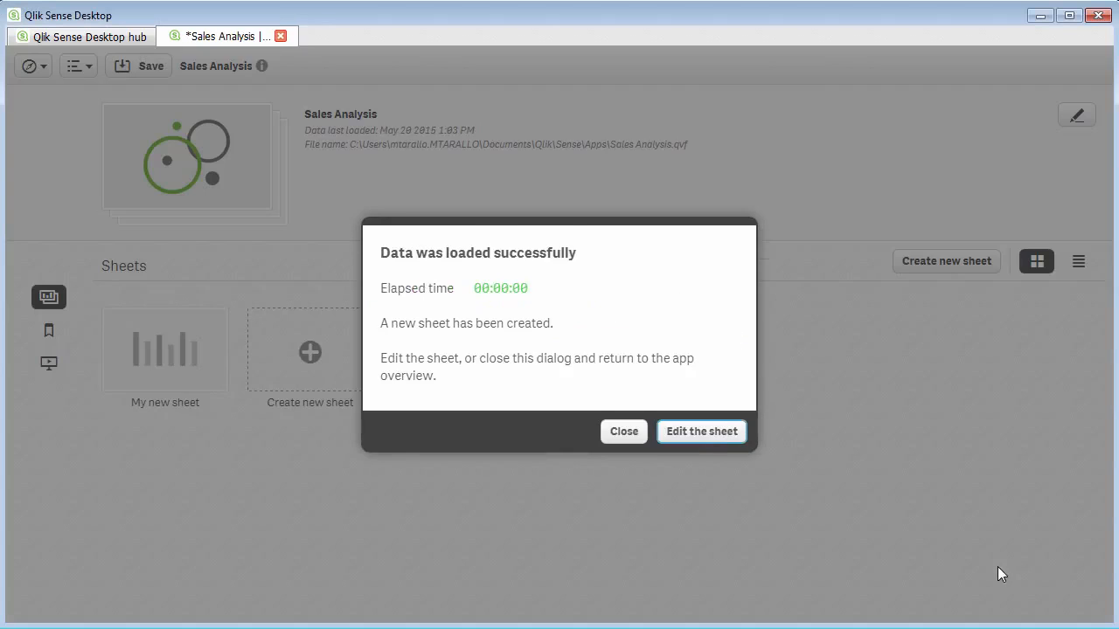
pyautogui.click(621, 431)
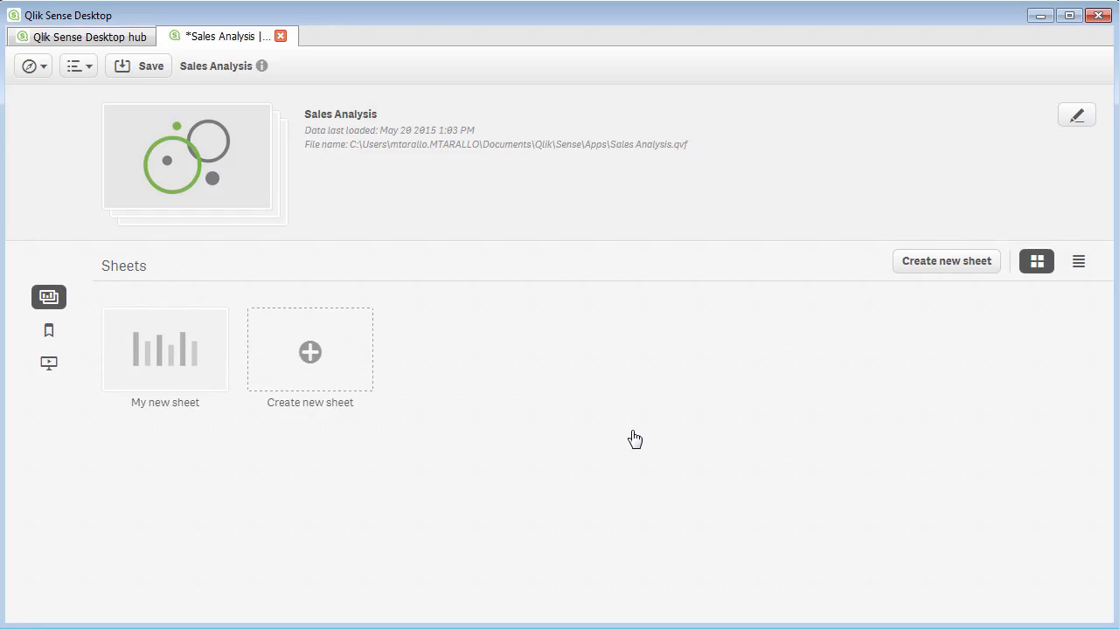
# - Open My new sheet for editing and add the OrderDate field as a narrow filter pane along its left edge
pyautogui.click(190, 372)
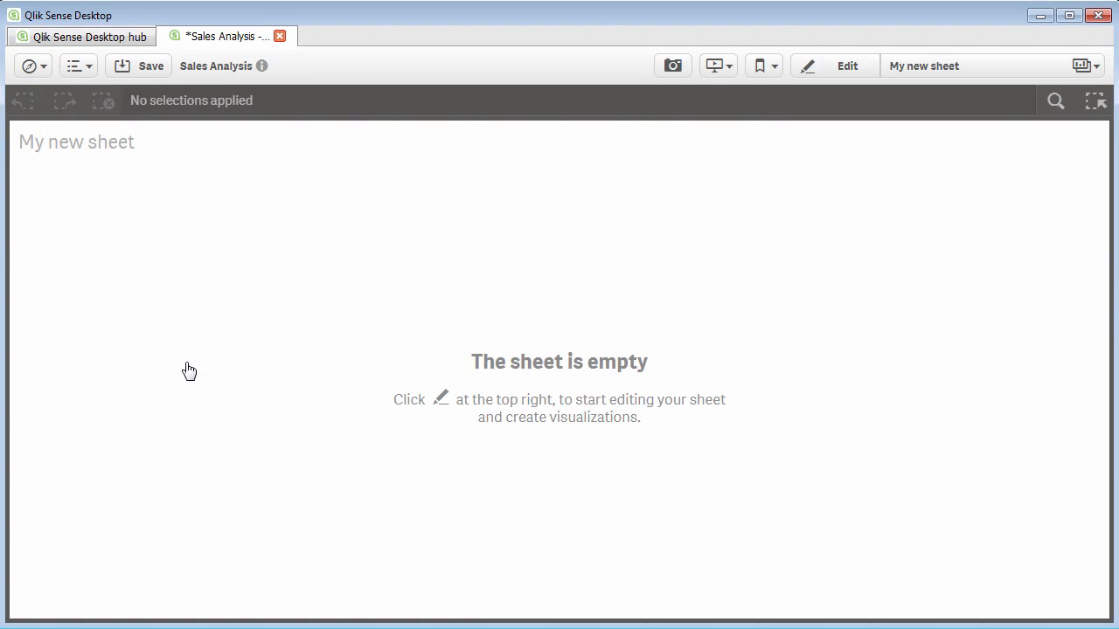
pyautogui.click(813, 68)
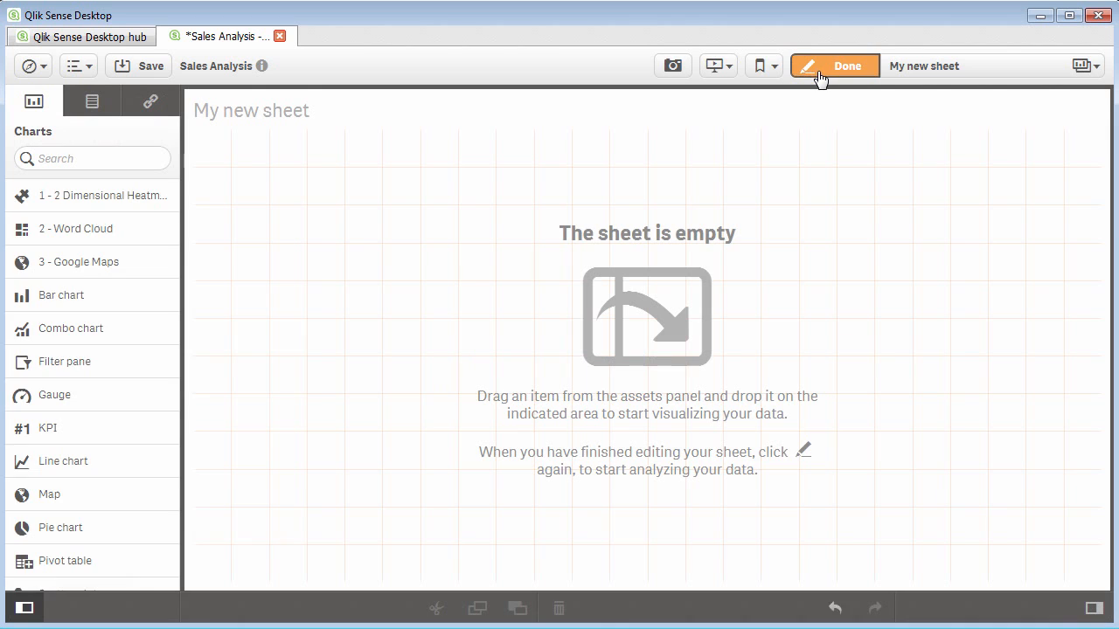
pyautogui.click(91, 103)
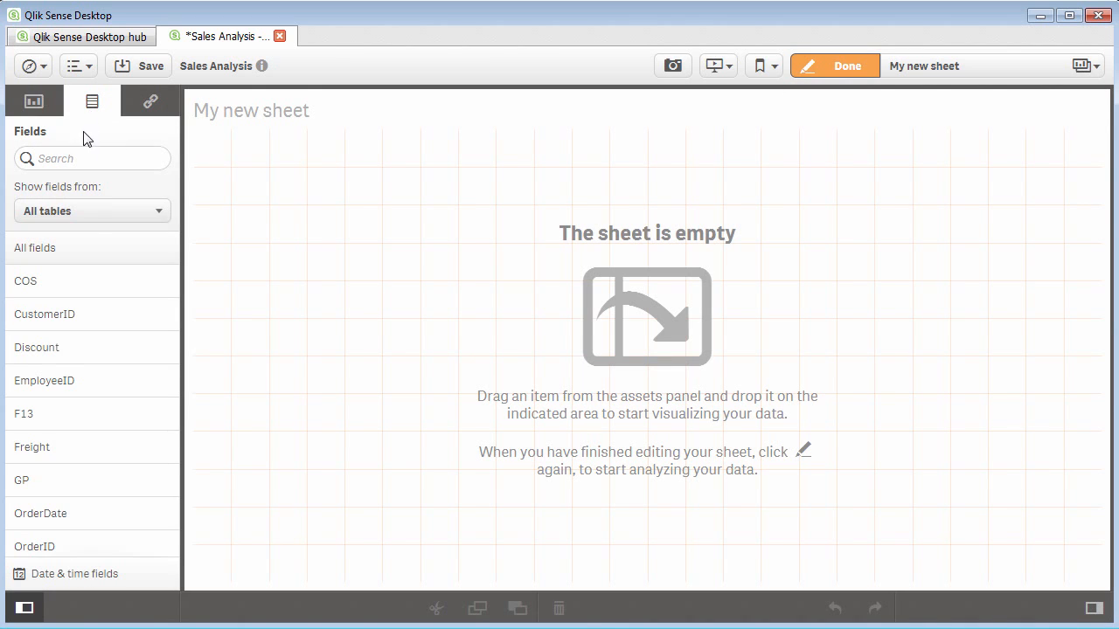
pyautogui.scroll(-2, 98, 337)
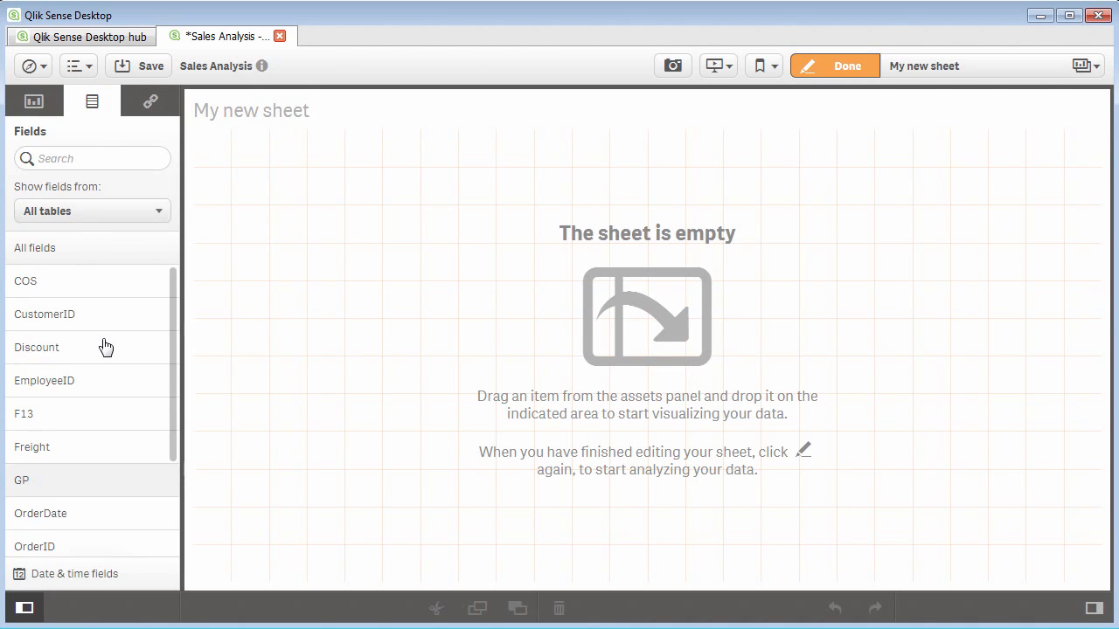
pyautogui.scroll(2, 102, 354)
pyautogui.scroll(-2, 93, 390)
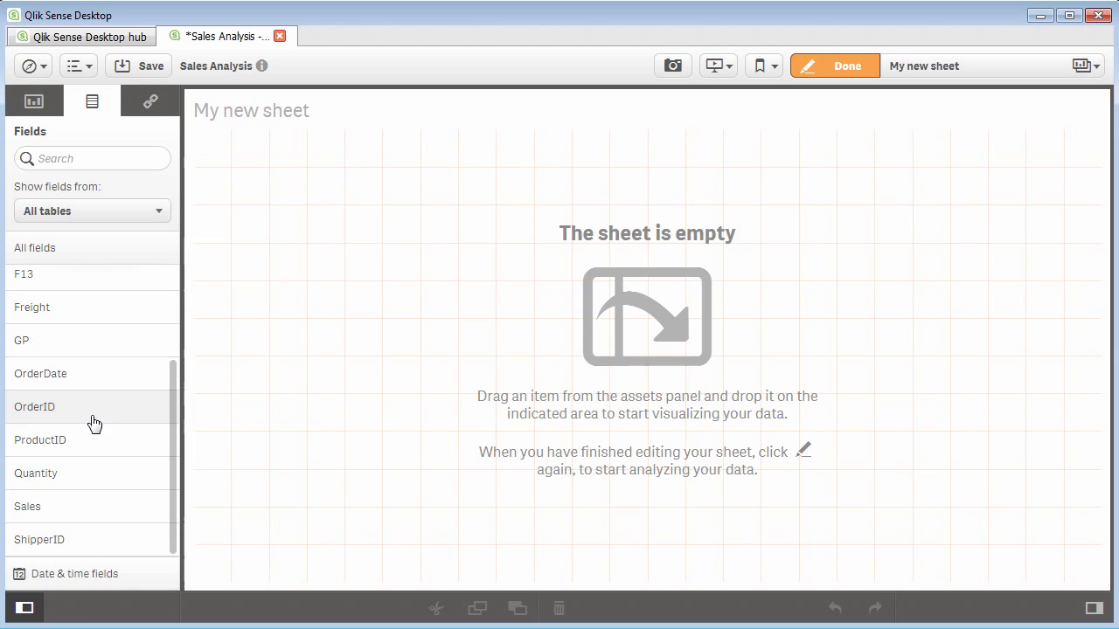
pyautogui.moveTo(92, 376); pyautogui.dragTo(382, 379)
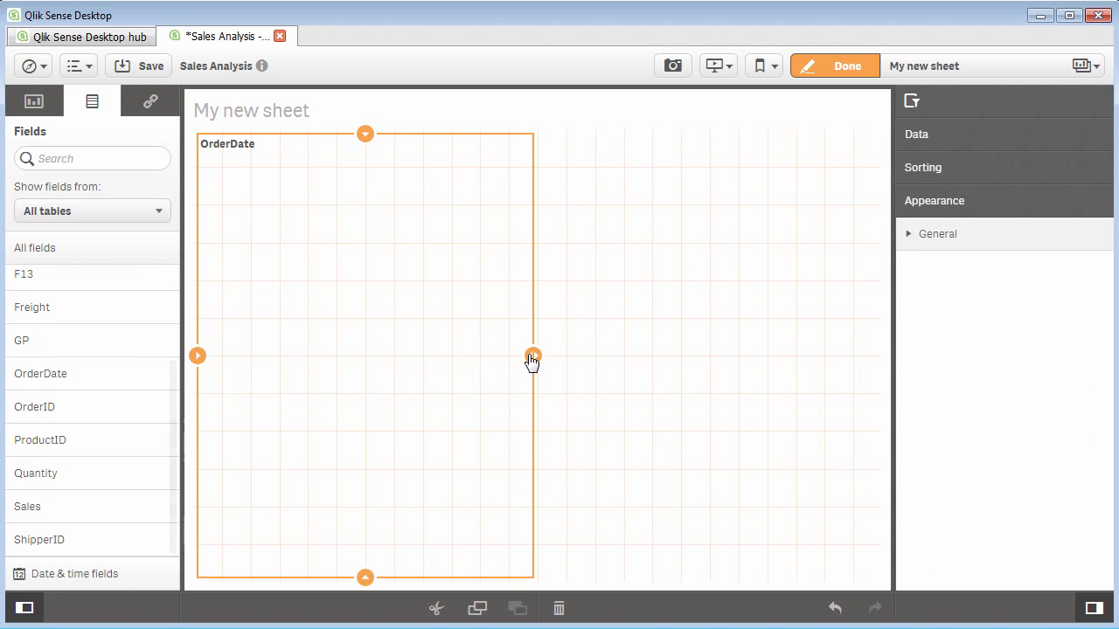
pyautogui.moveTo(530, 365); pyautogui.dragTo(362, 356)
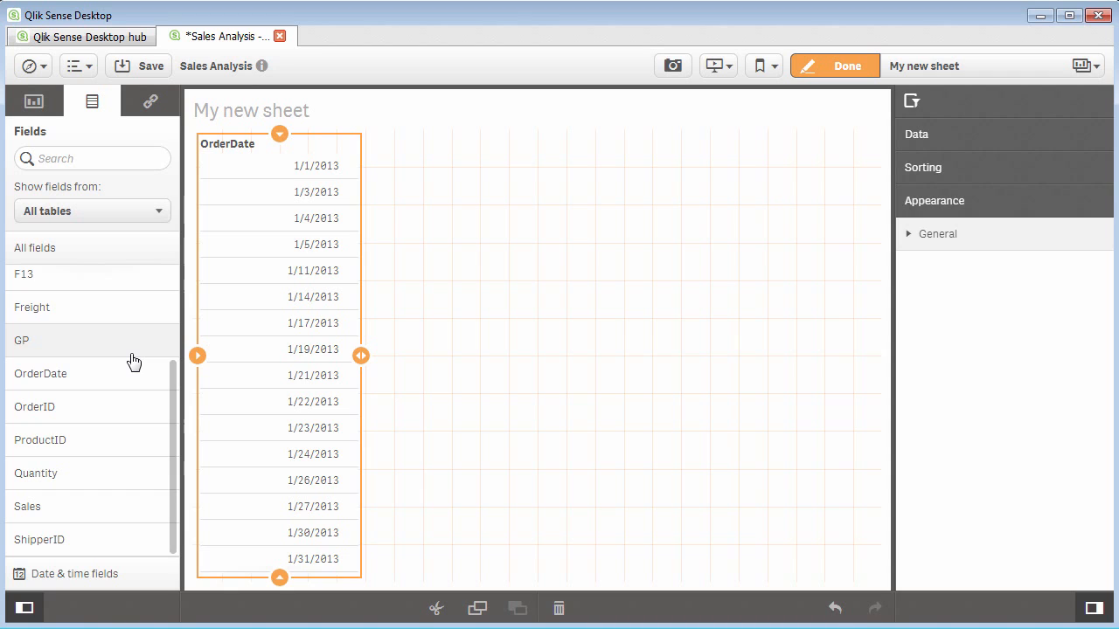
# - Open the app's data load editor in a separate tab
pyautogui.click(33, 68)
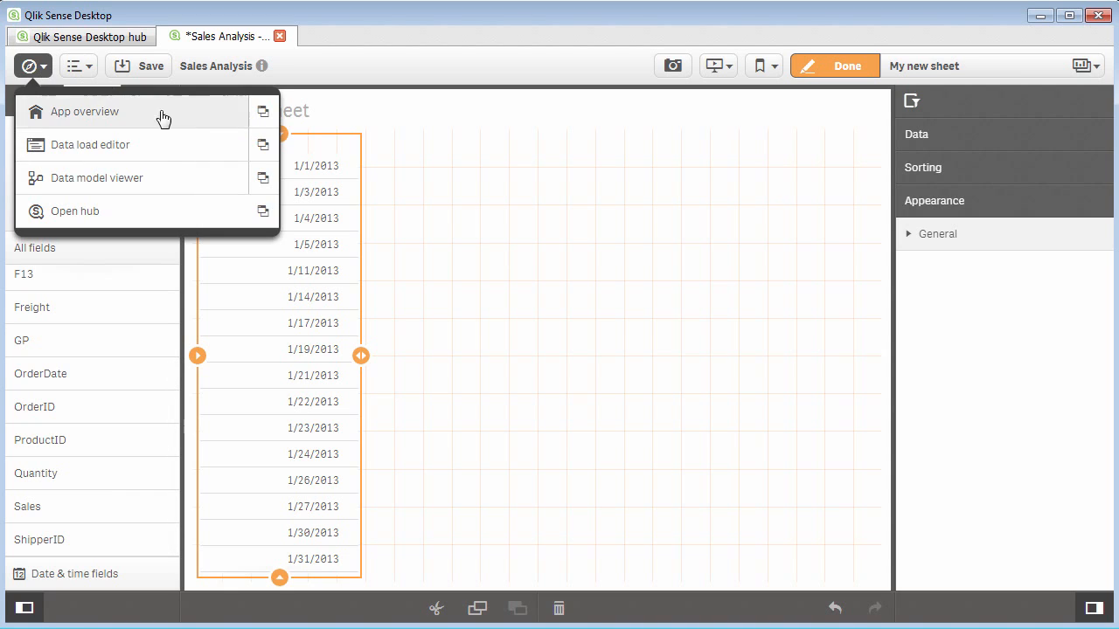
pyautogui.click(263, 144)
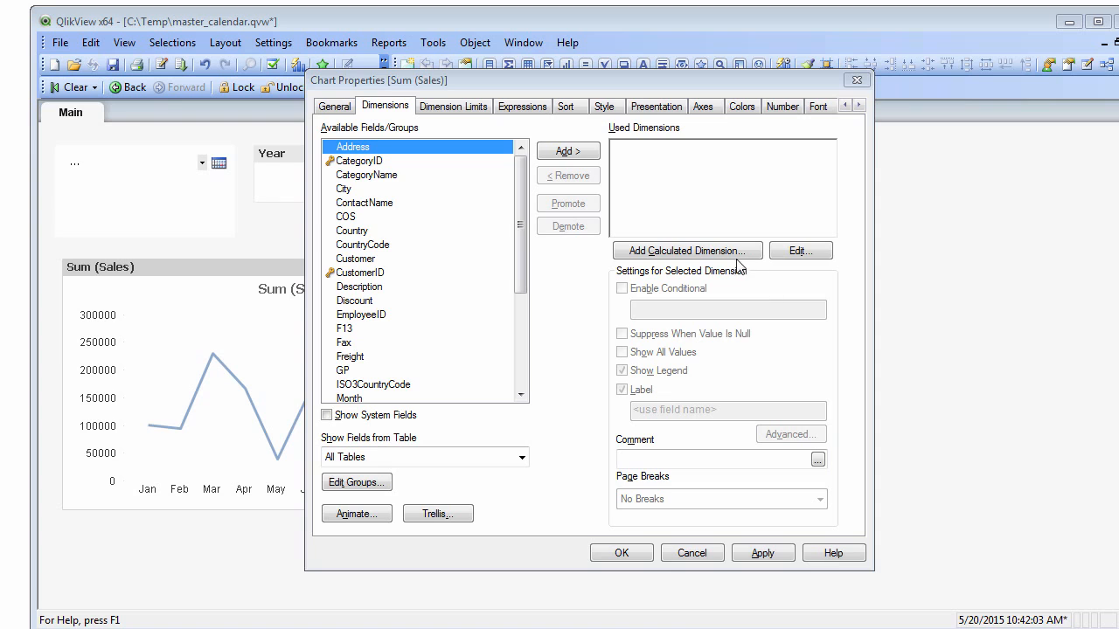
# - In QlikView, add the calculated dimension =Month(OrderDate) to the Sum (Sales) chart and review the Orders load script
pyautogui.click(738, 253)
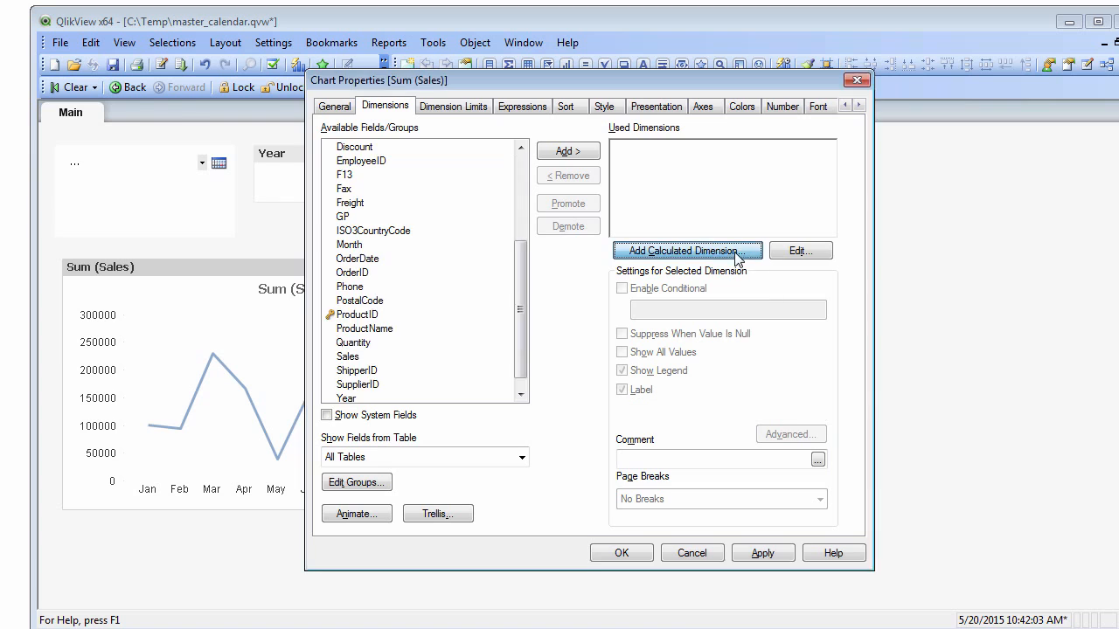
pyautogui.write('=Month(OrderDate)')
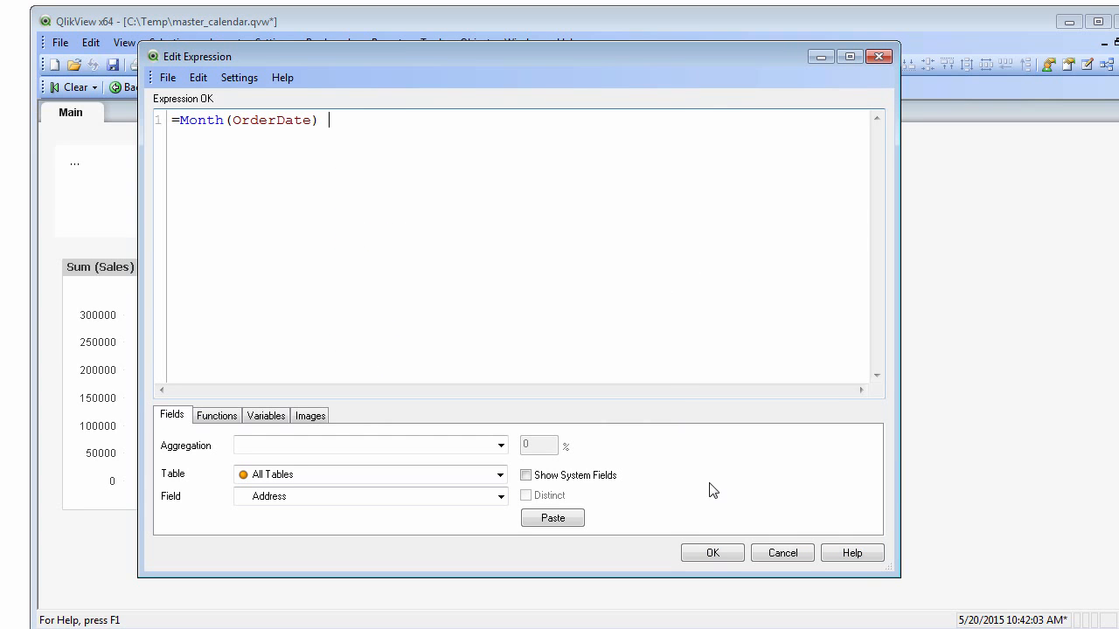
pyautogui.click(731, 555)
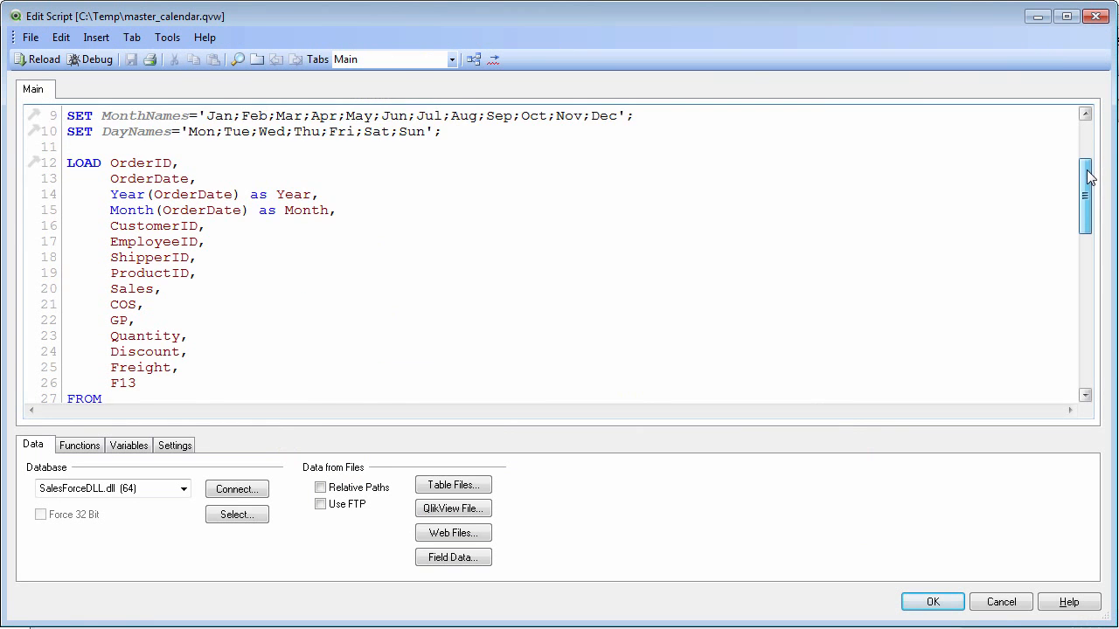
pyautogui.scroll(-4, 1088, 178)
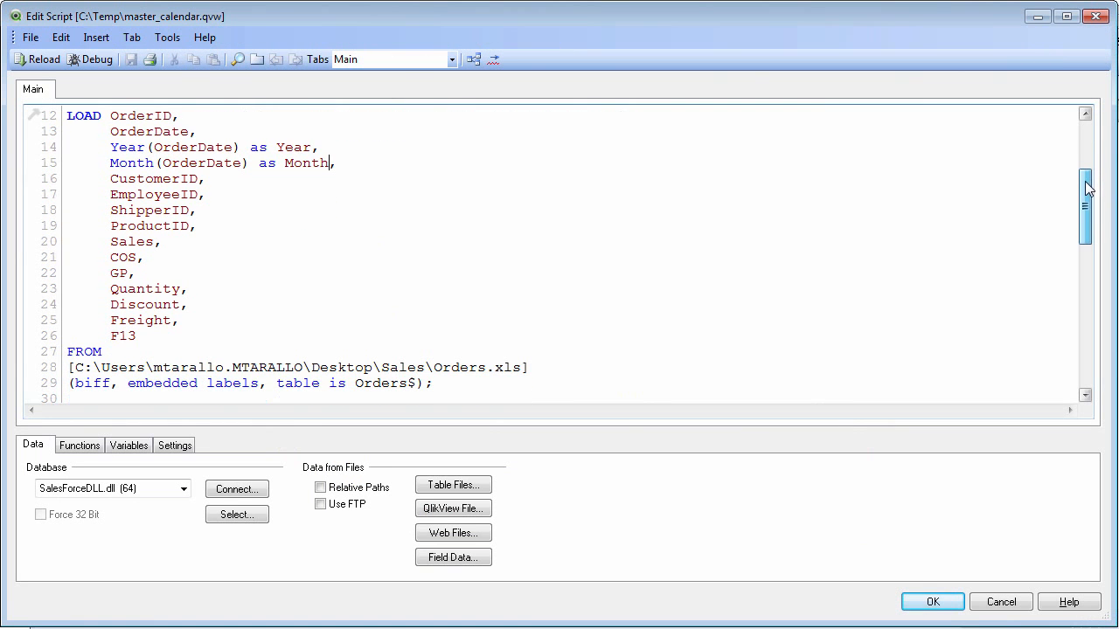
# - In Qlik Sense's Orders.xls script section, add the line Year(OrderDate) as Year, below OrderDate
pyautogui.click(103, 182)
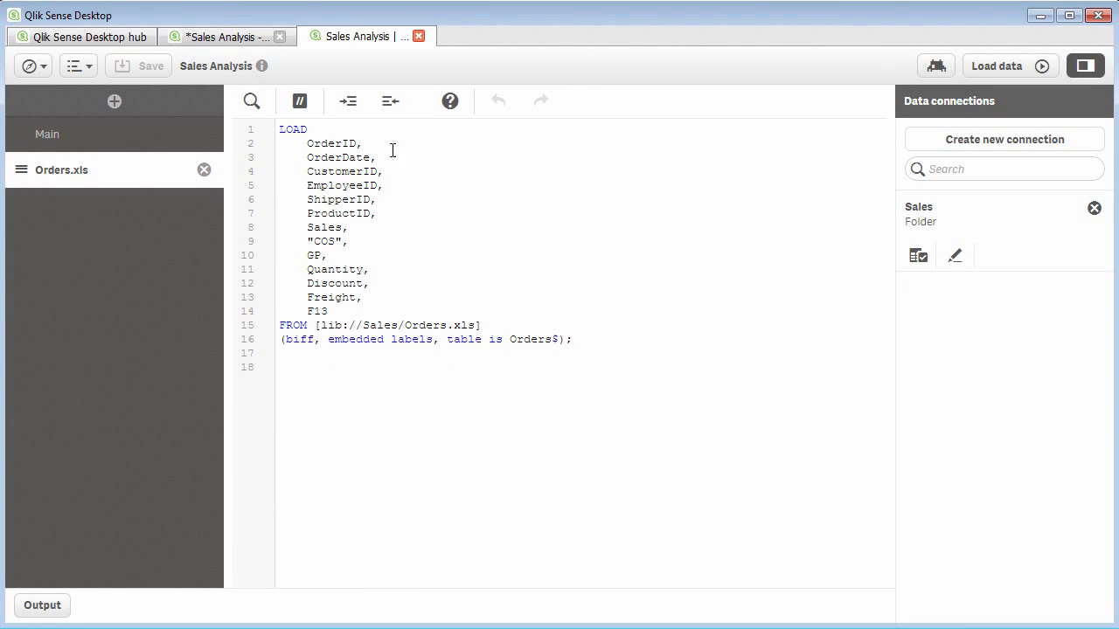
pyautogui.press('Return')
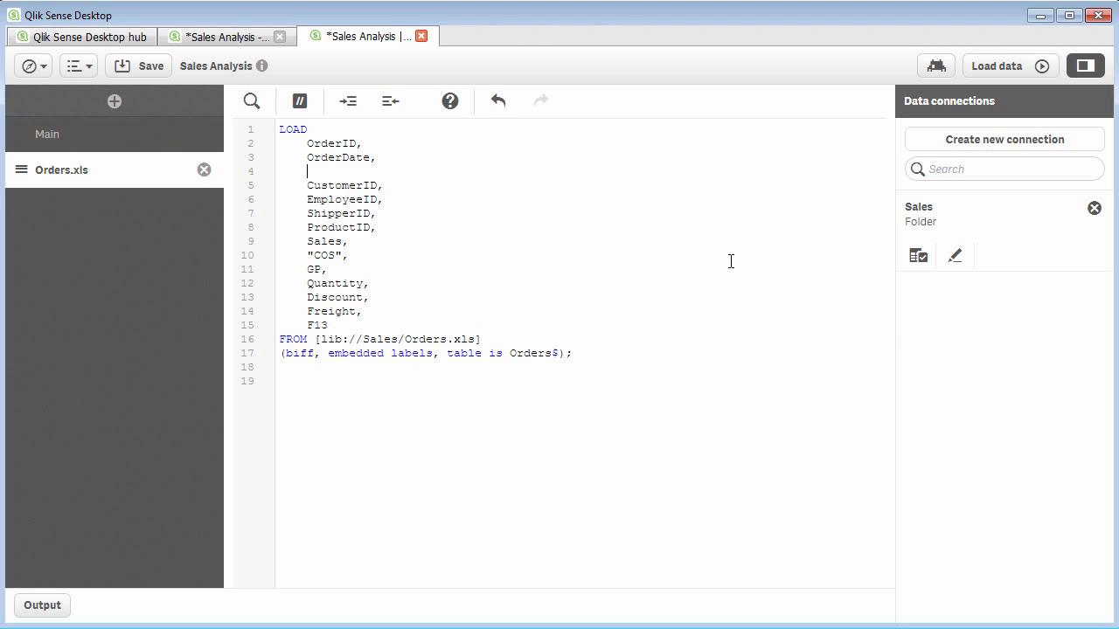
pyautogui.write('Year(')
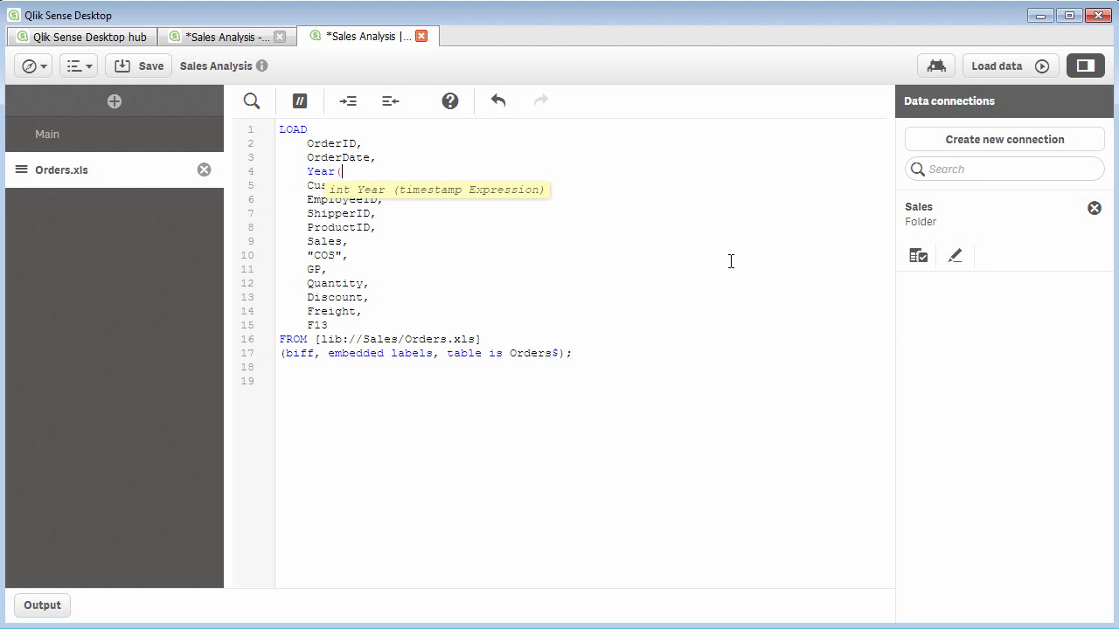
pyautogui.write('OrderDat')
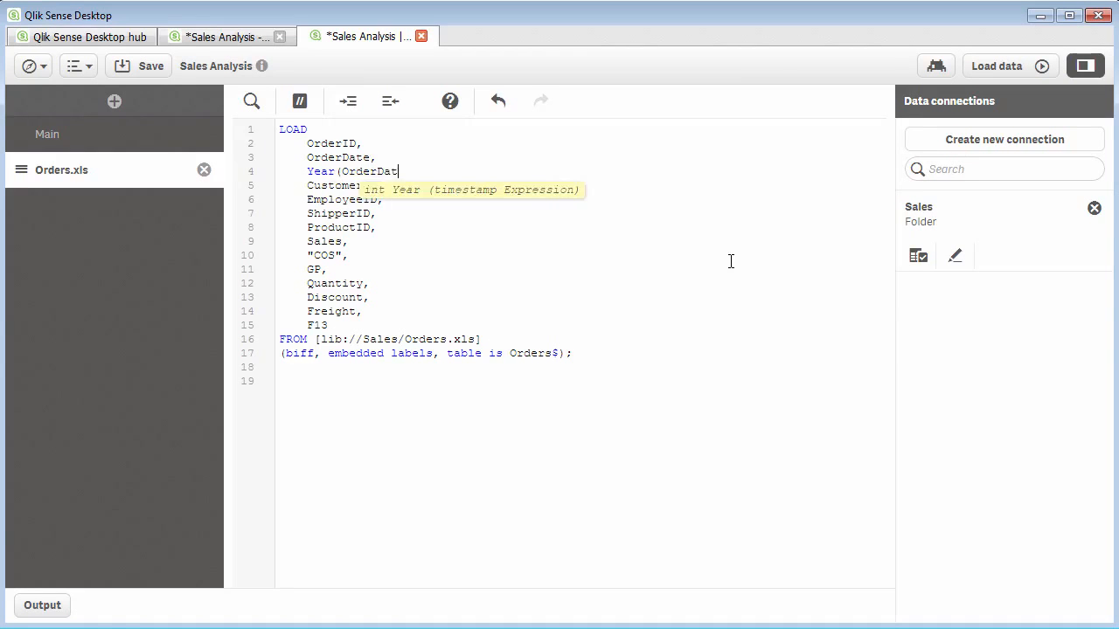
pyautogui.write('e)')
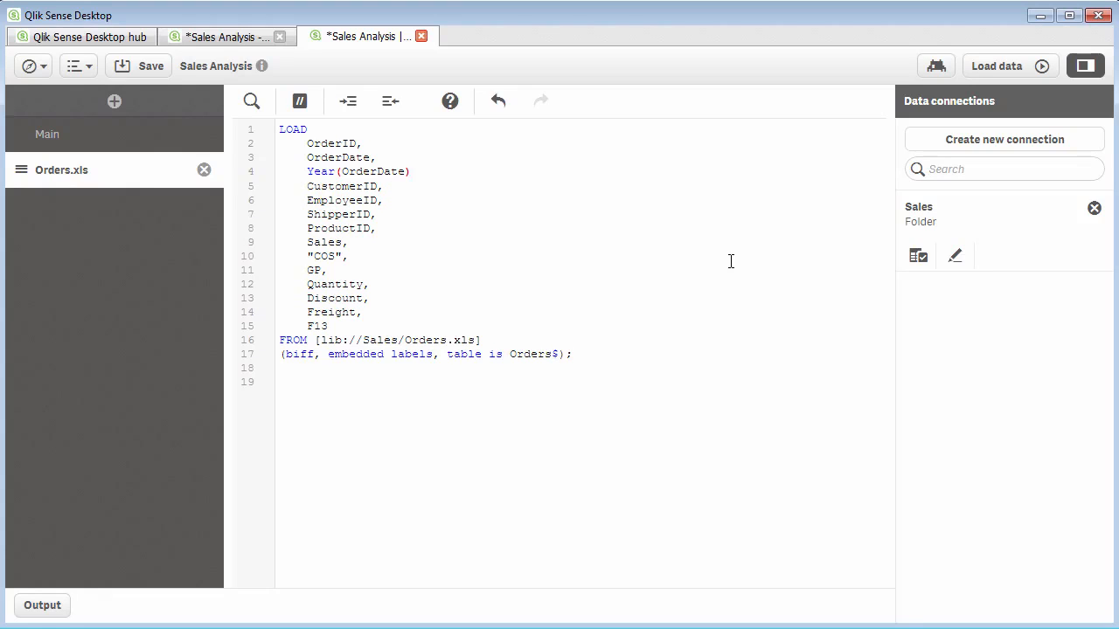
pyautogui.write(' as Year')
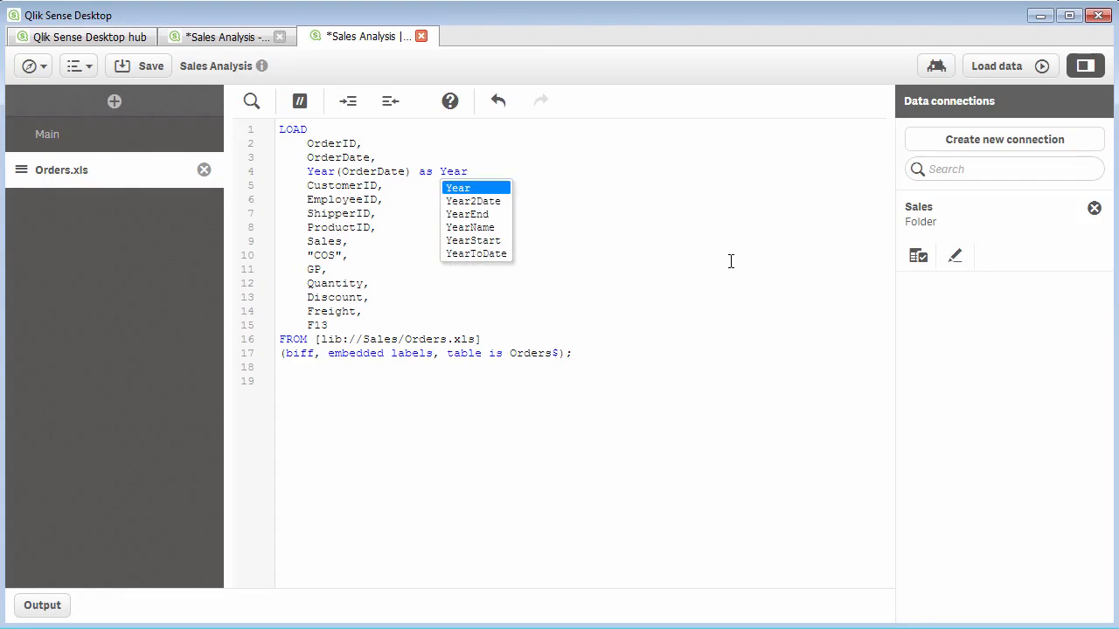
pyautogui.write(',')
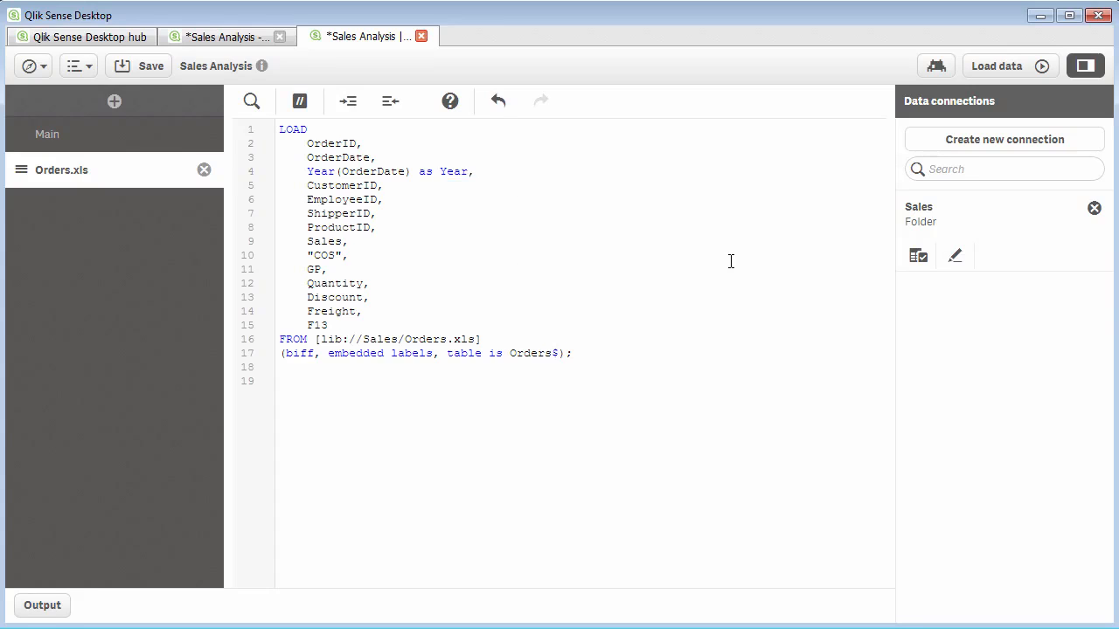
# - Add the line Month(OrderDate) as Month, below the Year line and reload the data
pyautogui.press('Return')
pyautogui.write('Month')
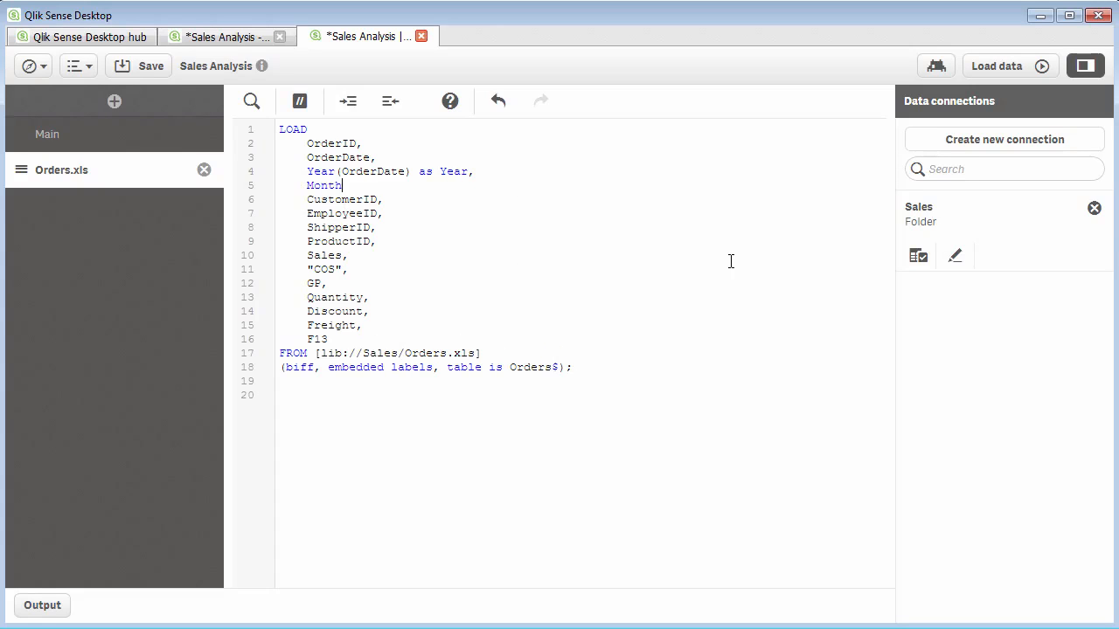
pyautogui.write('(OrderDate) a')
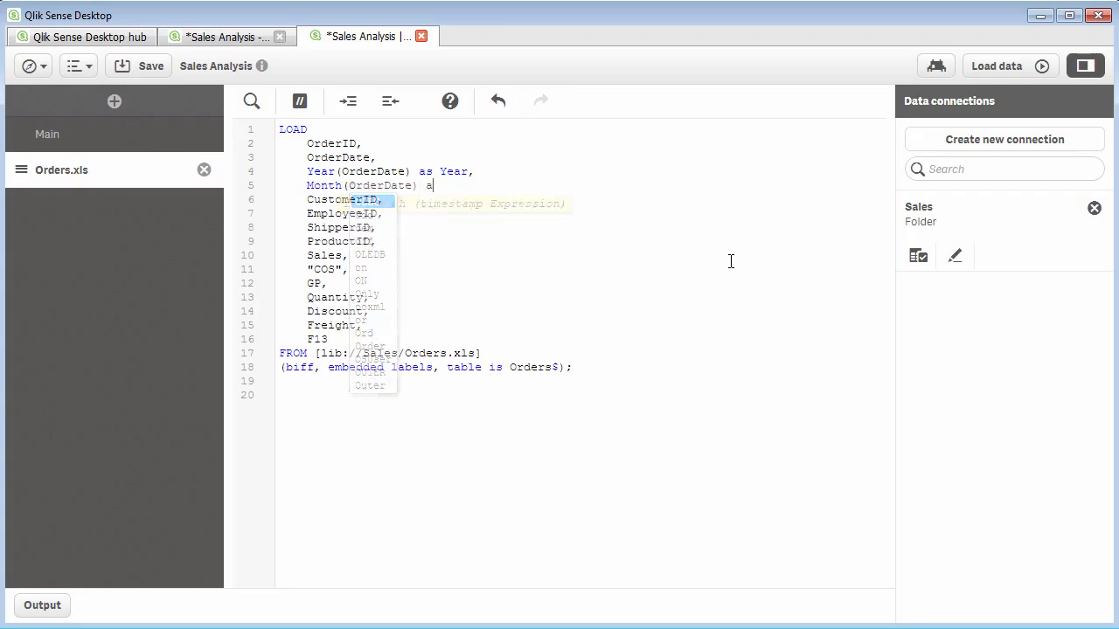
pyautogui.write('s Month,')
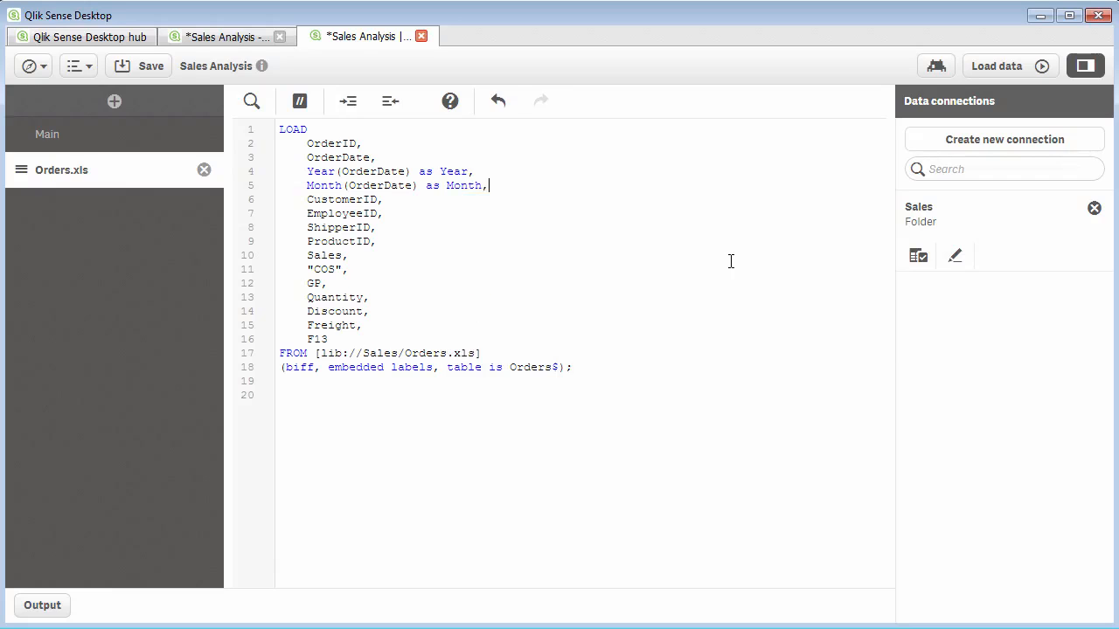
pyautogui.click(996, 70)
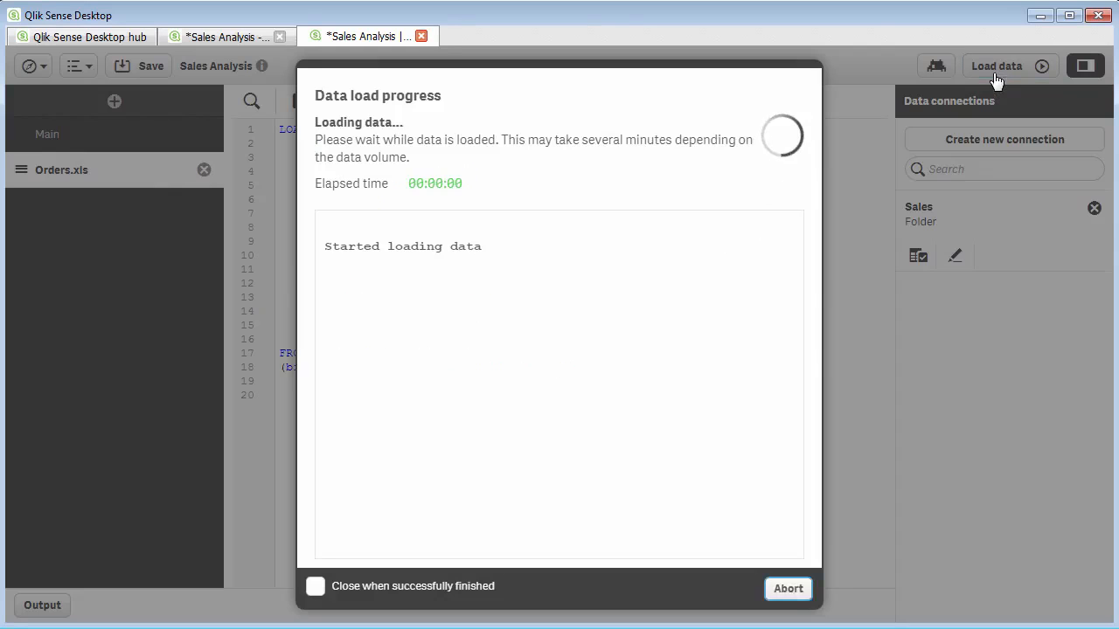
# - Return to My new sheet and add Month and Year as filter panes to the right of OrderDate
pyautogui.click(216, 38)
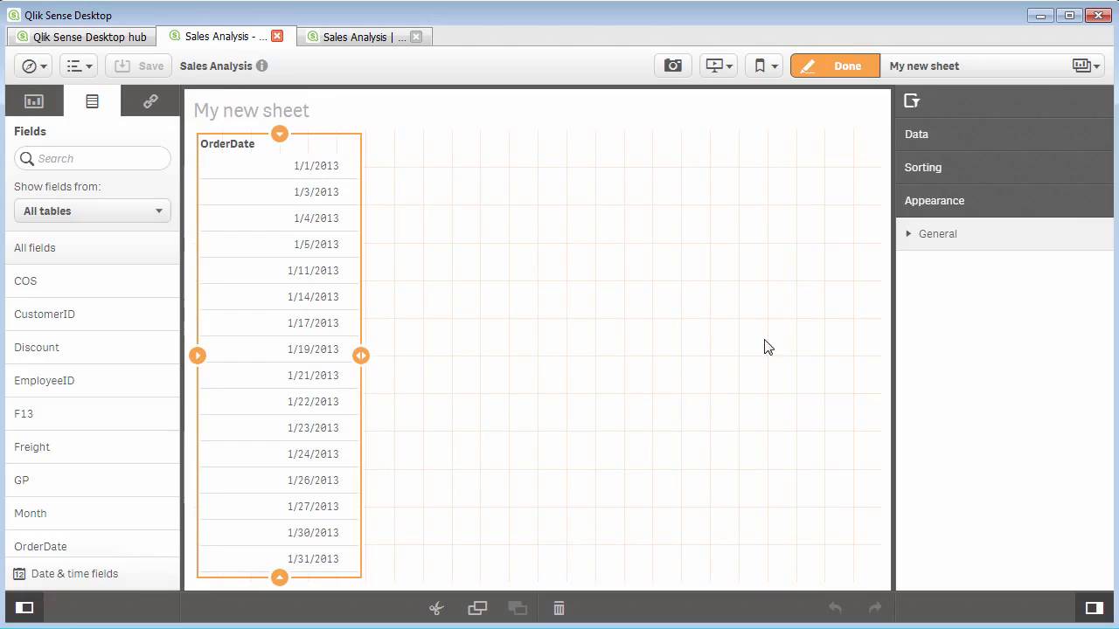
pyautogui.scroll(-3, 79, 454)
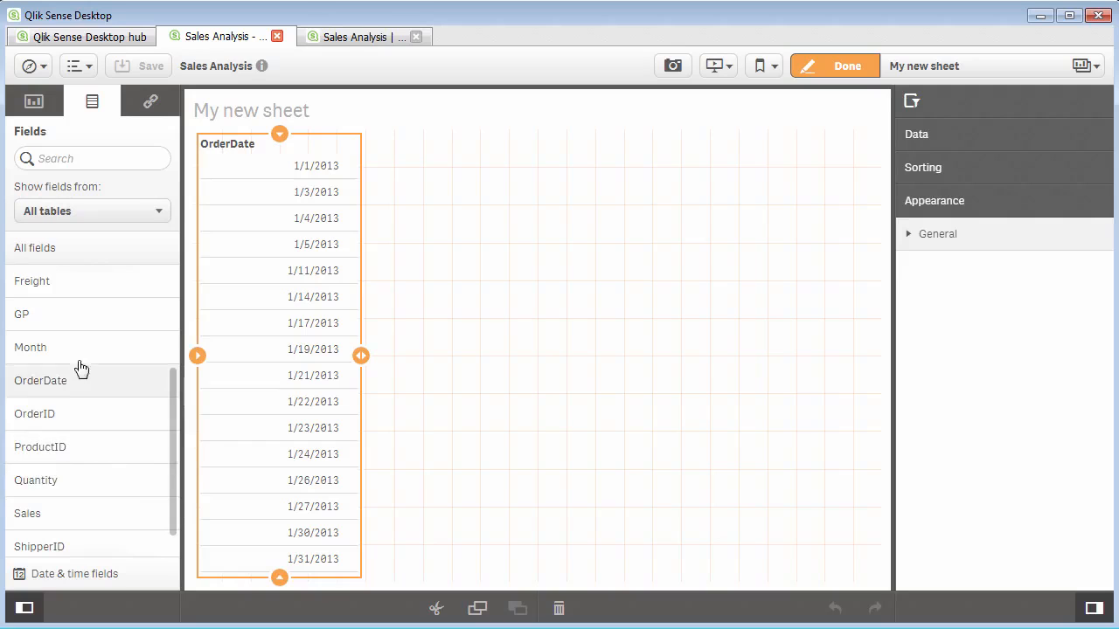
pyautogui.moveTo(78, 348); pyautogui.dragTo(384, 315)
pyautogui.scroll(3, 153, 496)
pyautogui.scroll(-3, 153, 496)
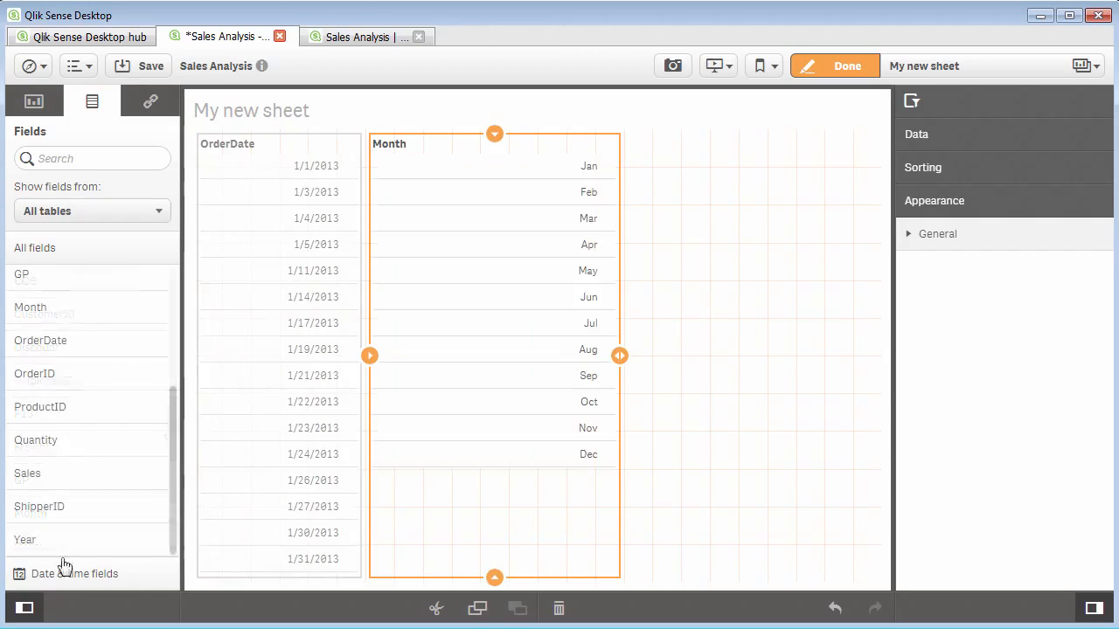
pyautogui.moveTo(26, 542); pyautogui.dragTo(731, 347)
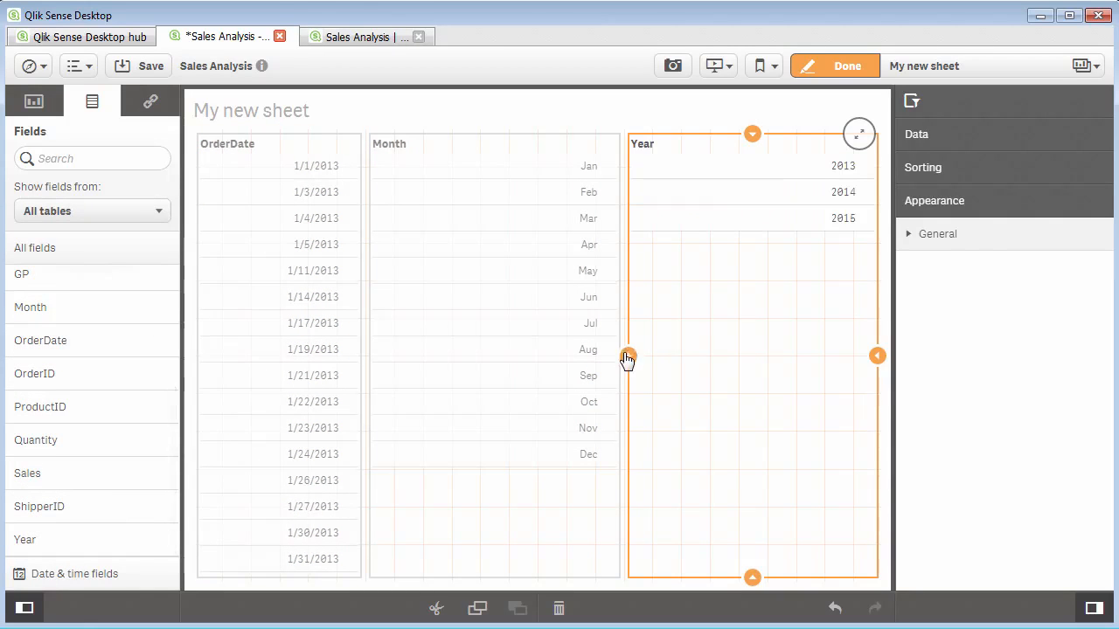
# - Finish editing the sheet and select 2015 in the Year filter pane
pyautogui.click(836, 70)
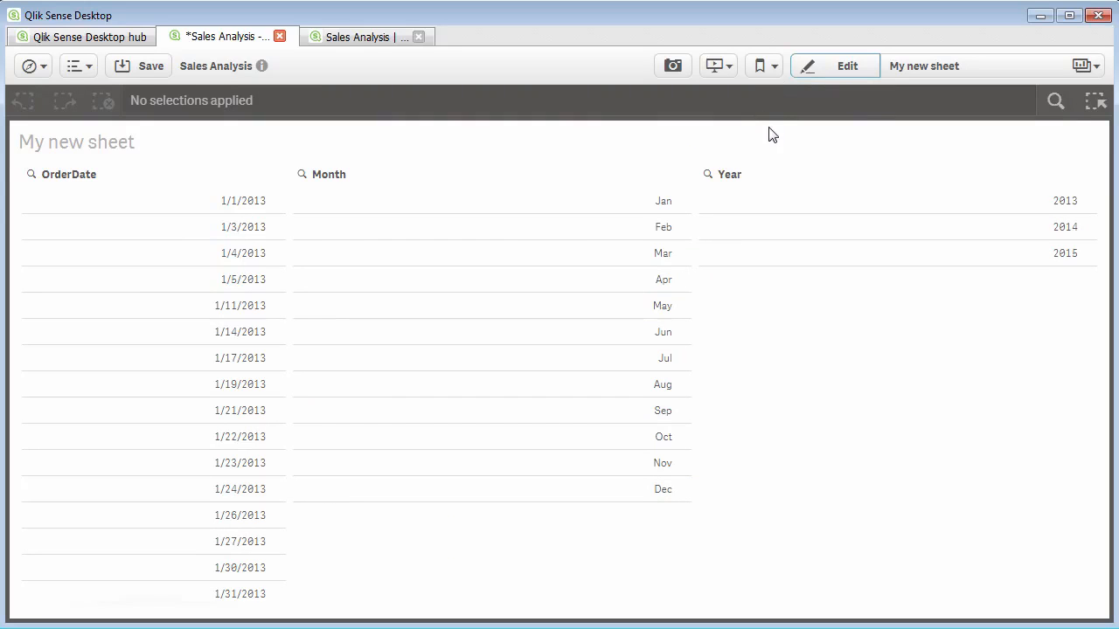
pyautogui.click(961, 255)
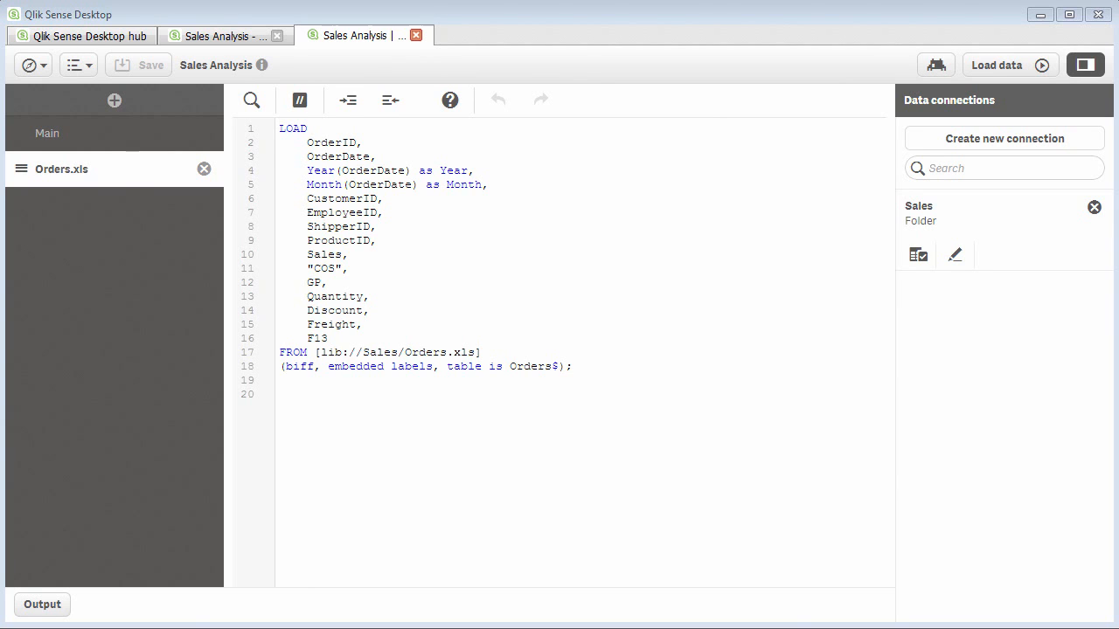
# - Comment out the Year and Month lines in the Orders.xls section and add a new script section named Calendar
pyautogui.moveTo(307, 171); pyautogui.dragTo(489, 185)
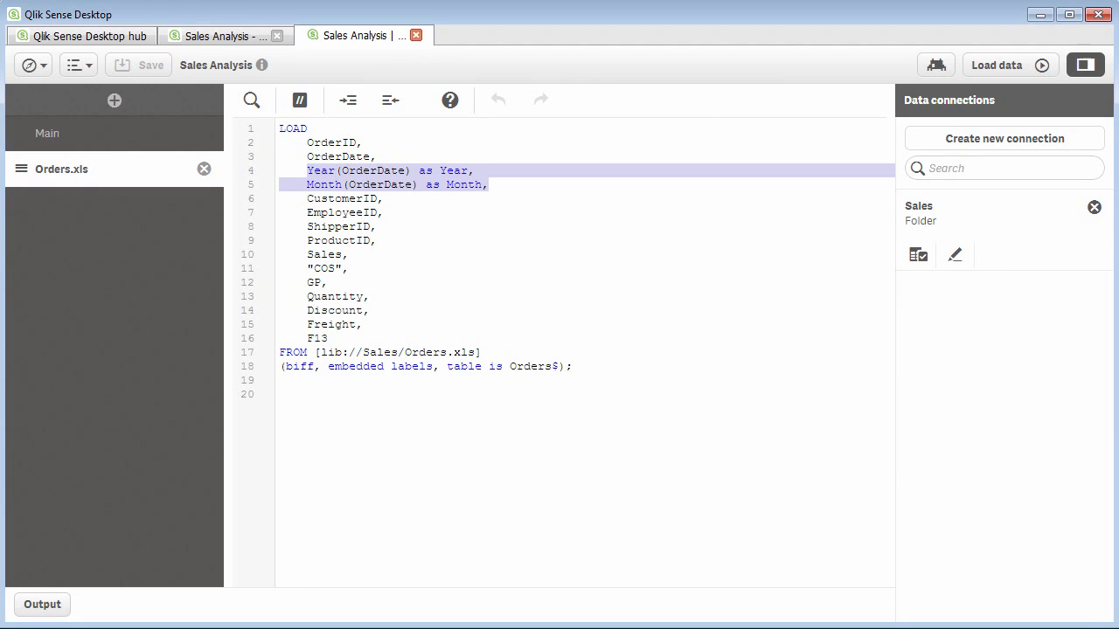
pyautogui.click(301, 103)
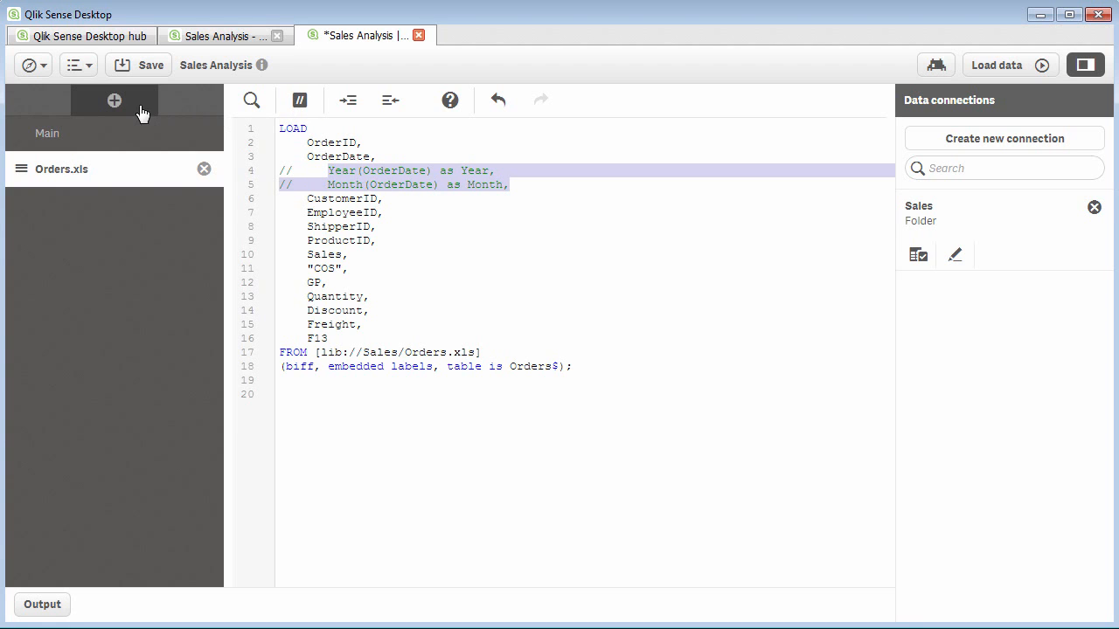
pyautogui.click(114, 101)
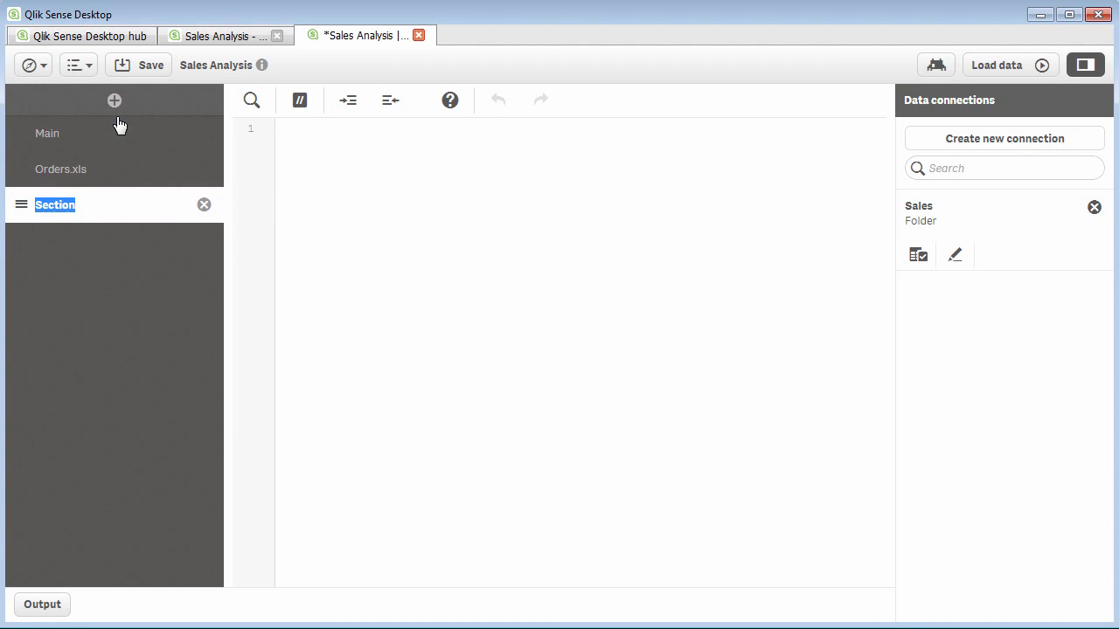
pyautogui.write('Calendar')
# - Copy the entire script from master.txt in Notepad and paste it into Qlik Sense's Calendar section
pyautogui.hotkey('alt', 'Tab')
pyautogui.click(521, 236)
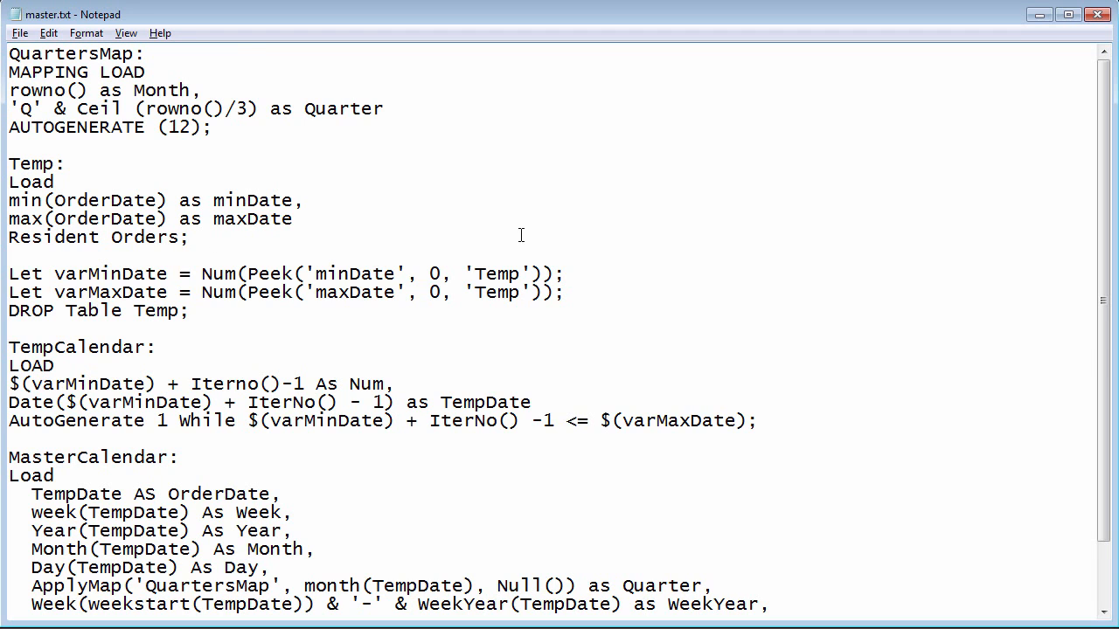
pyautogui.hotkey('ctrl', 'a')
pyautogui.hotkey('ctrl', 'c')
pyautogui.hotkey('alt', 'Tab')
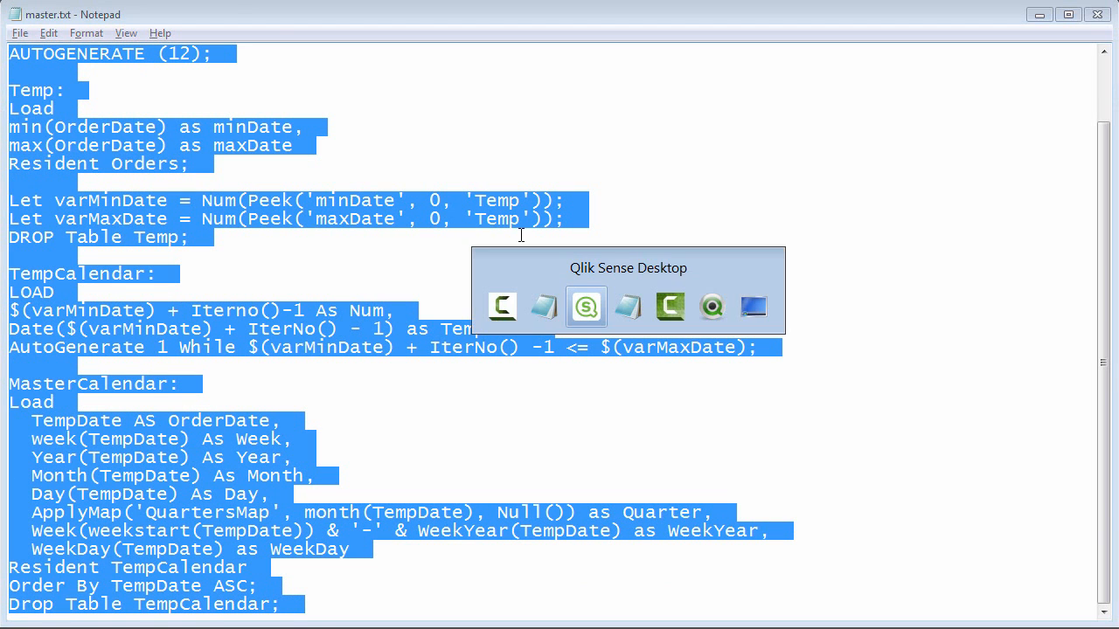
pyautogui.hotkey('ctrl', 'v')
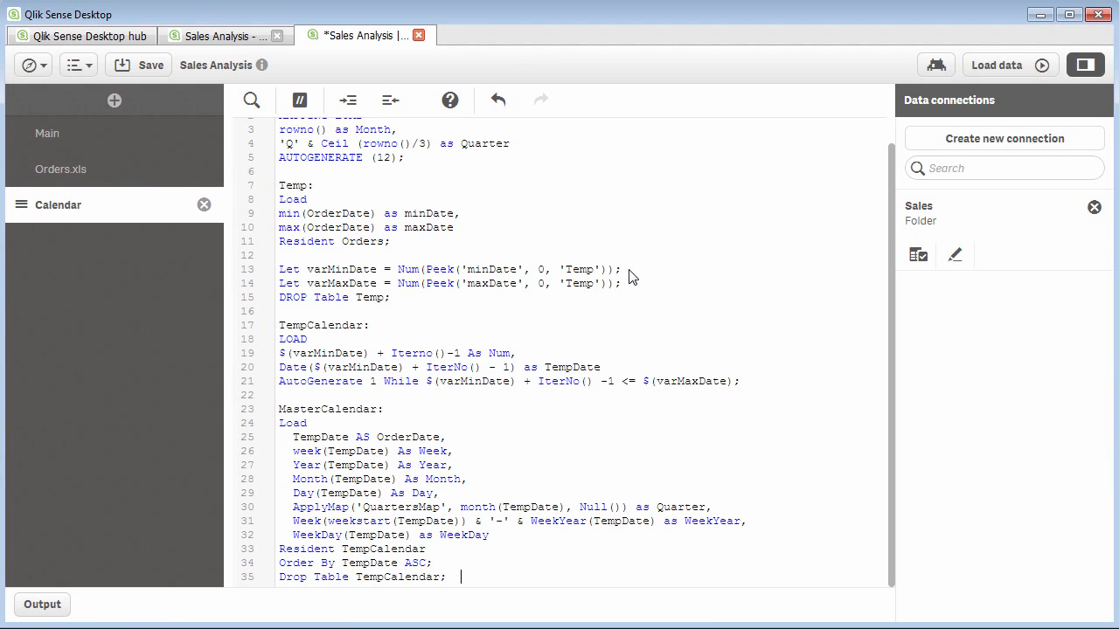
# - Review the QuartersMap and Temp blocks of the Calendar script, including the OrderDate field they use
pyautogui.scroll(1, 629, 270)
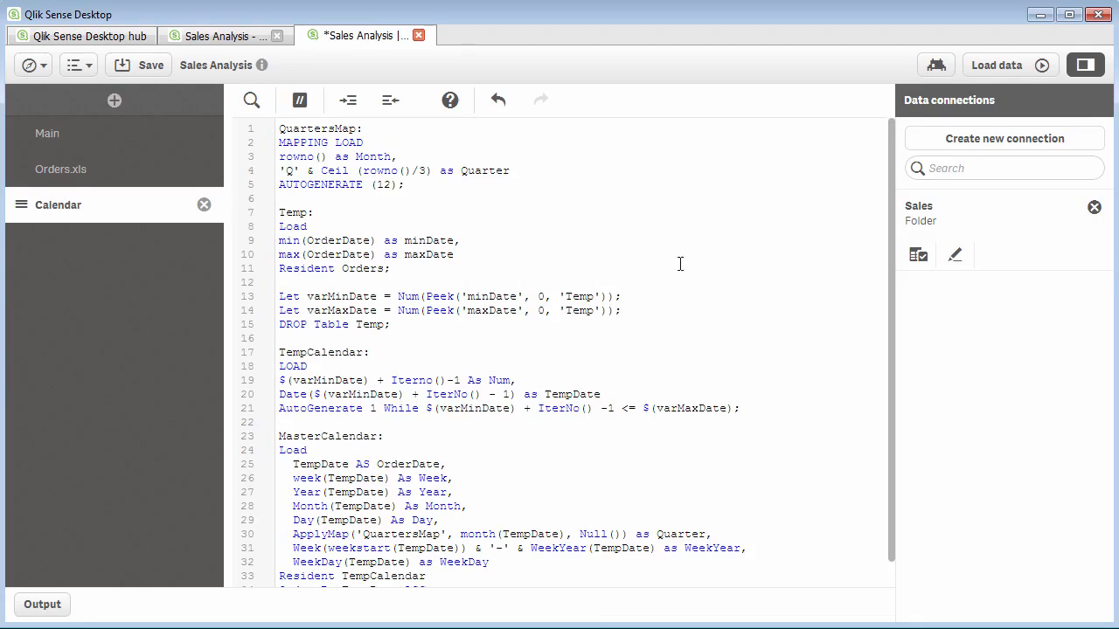
pyautogui.moveTo(369, 129); pyautogui.dragTo(276, 122)
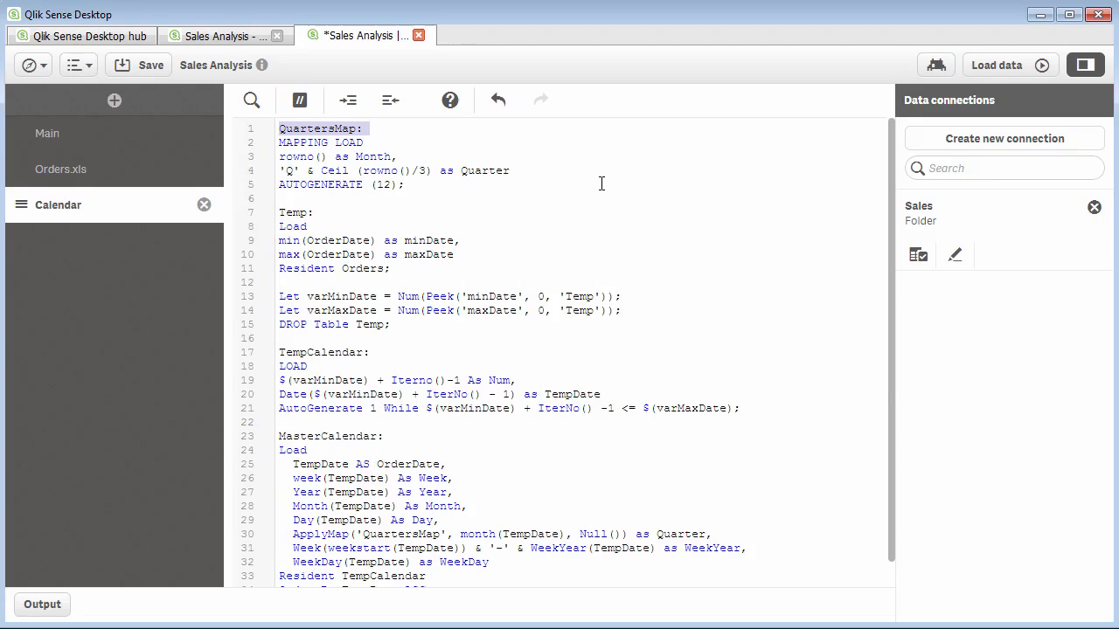
pyautogui.click(383, 155)
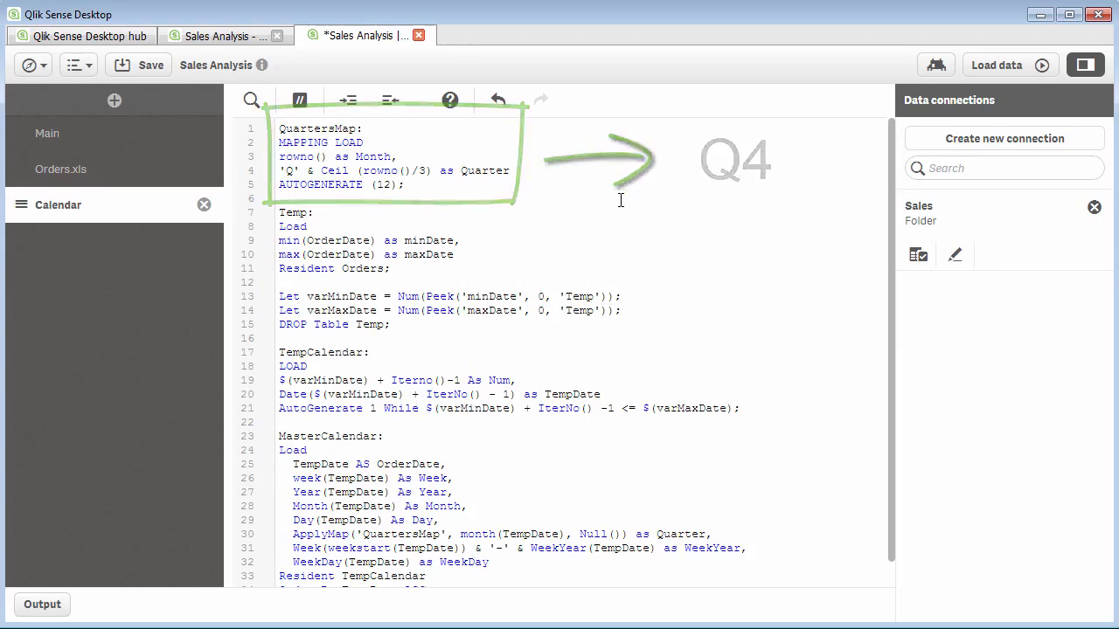
pyautogui.click(344, 224)
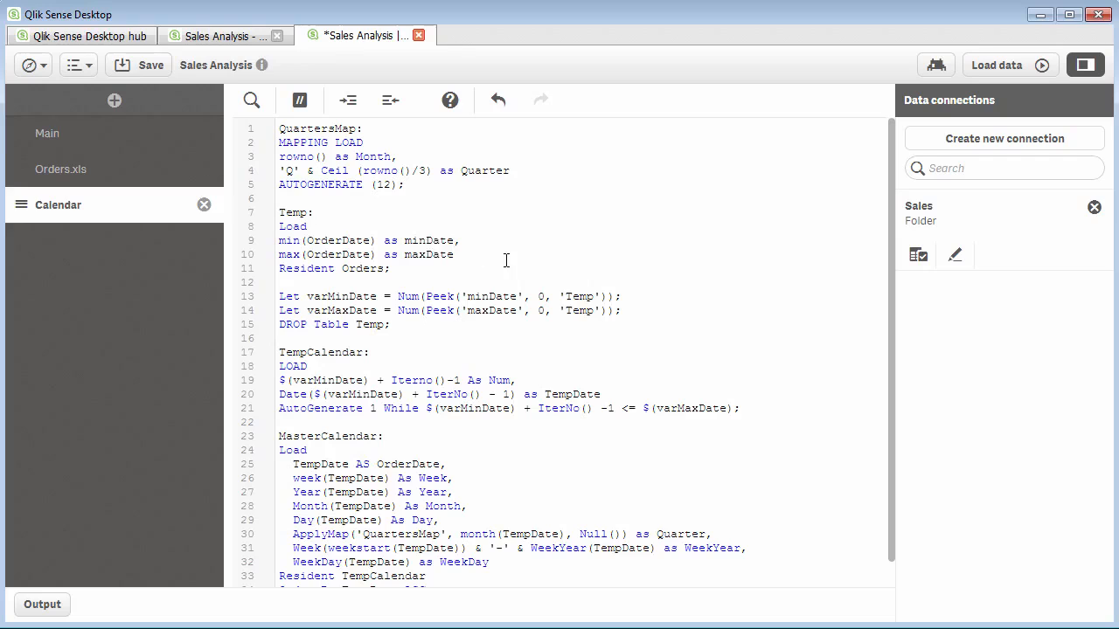
pyautogui.moveTo(306, 239); pyautogui.dragTo(374, 245)
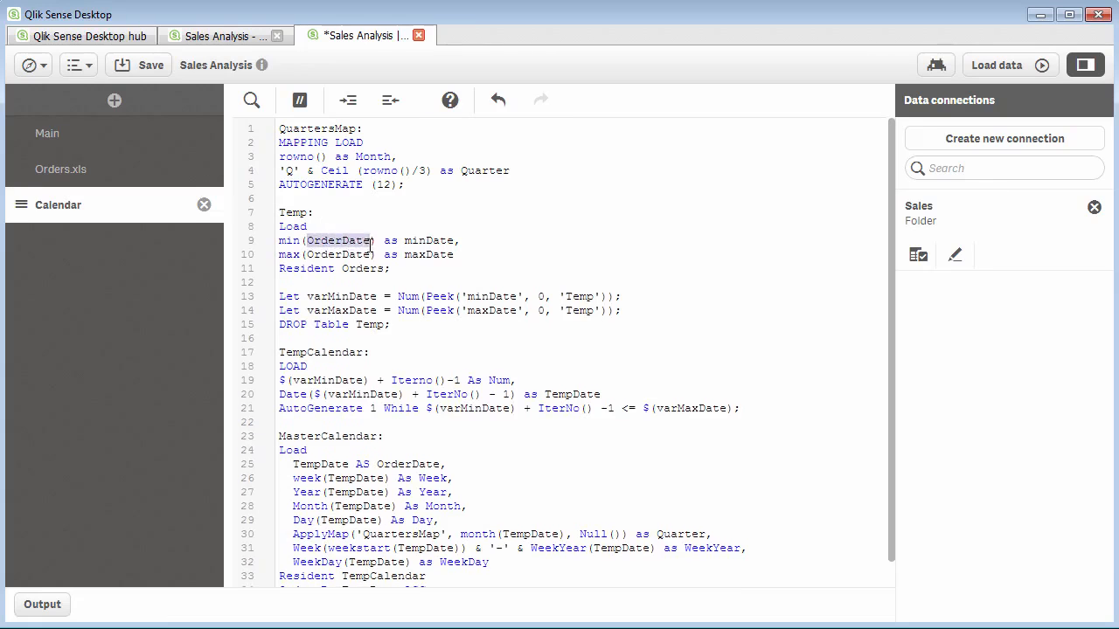
pyautogui.click(744, 272)
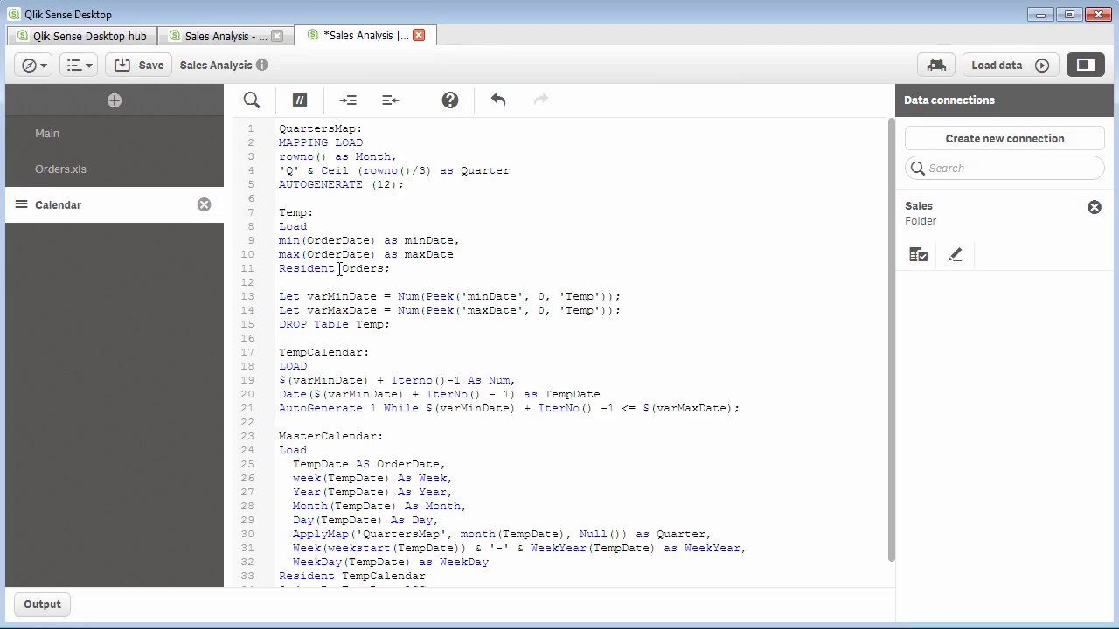
# - Copy the table name Orders from the Resident line and insert it as the label above LOAD in the Orders.xls section
pyautogui.moveTo(336, 269); pyautogui.dragTo(393, 269)
pyautogui.hotkey('ctrl', 'c')
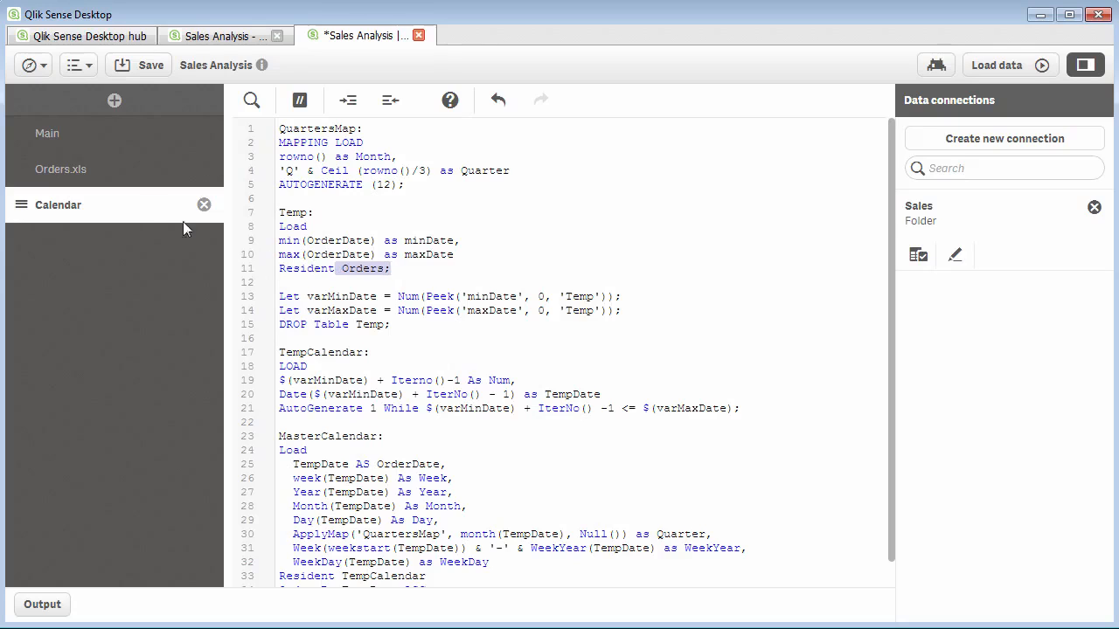
pyautogui.click(110, 172)
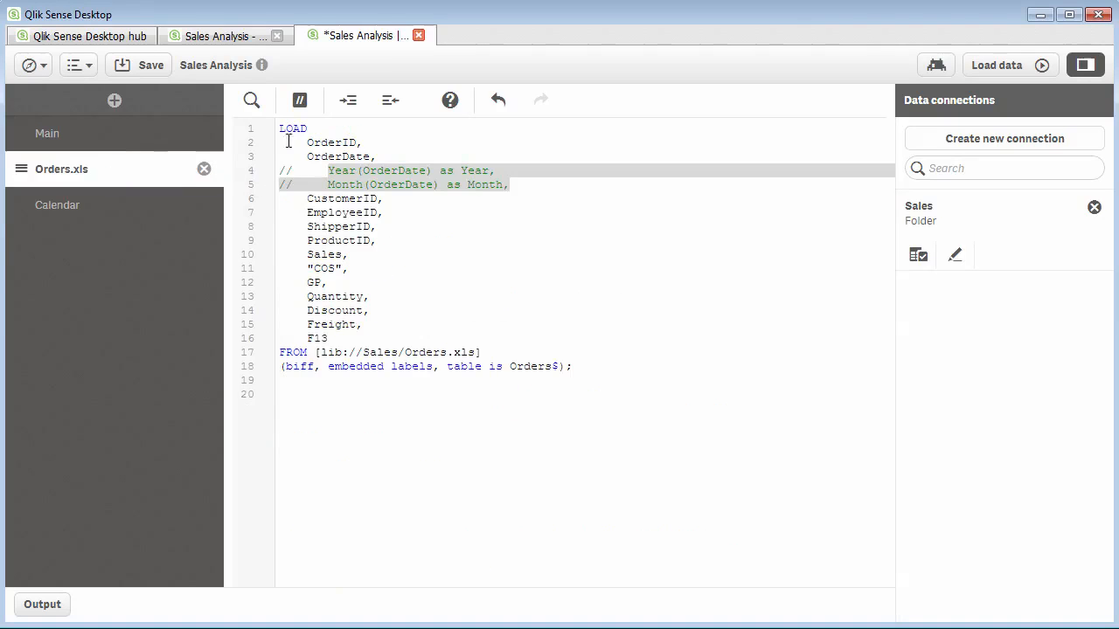
pyautogui.press('Return')
pyautogui.press('Return')
pyautogui.press('Up')
pyautogui.press('Up')
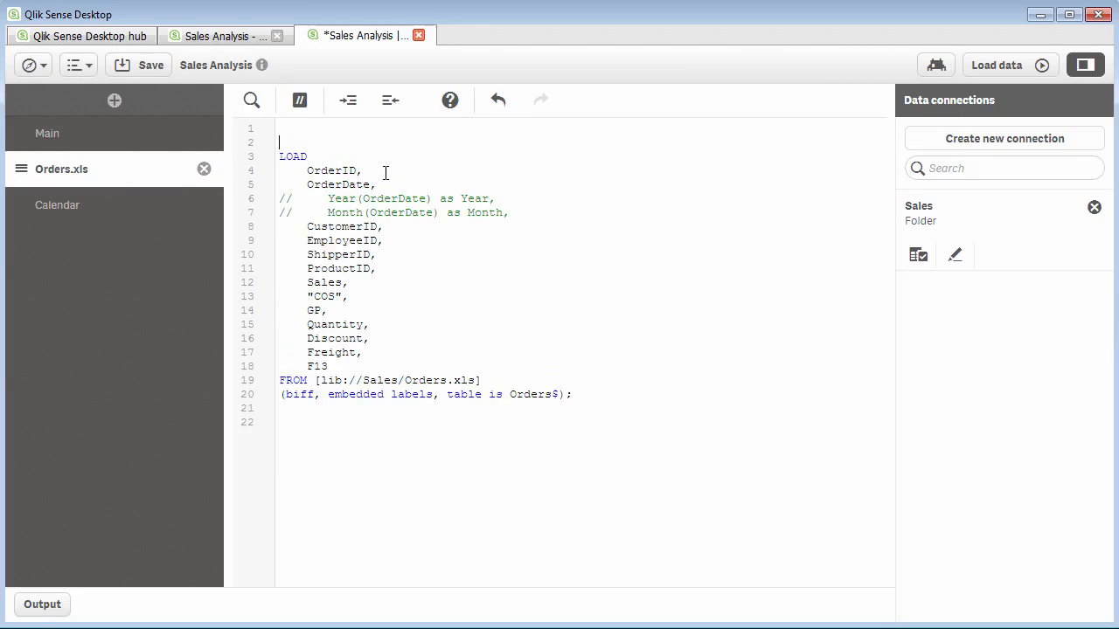
pyautogui.hotkey('ctrl', 'v')
pyautogui.press('Home')
pyautogui.press('Delete')
pyautogui.press('End')
pyautogui.press('BackSpace')
# - Review the variables and the TempCalendar and MasterCalendar blocks in the Calendar section
pyautogui.click(120, 212)
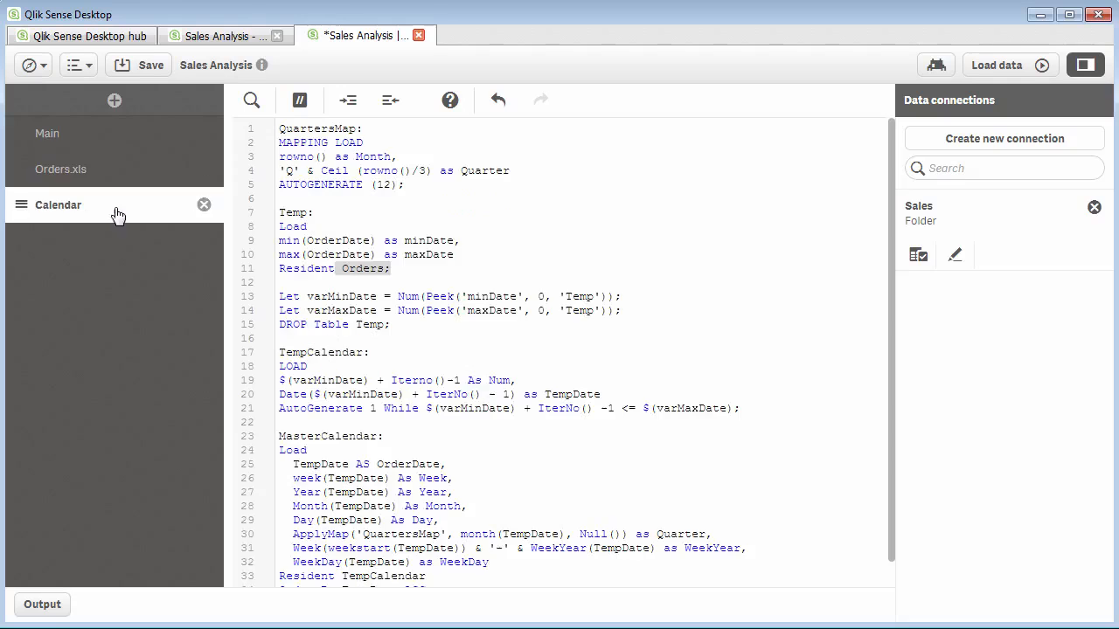
pyautogui.click(439, 270)
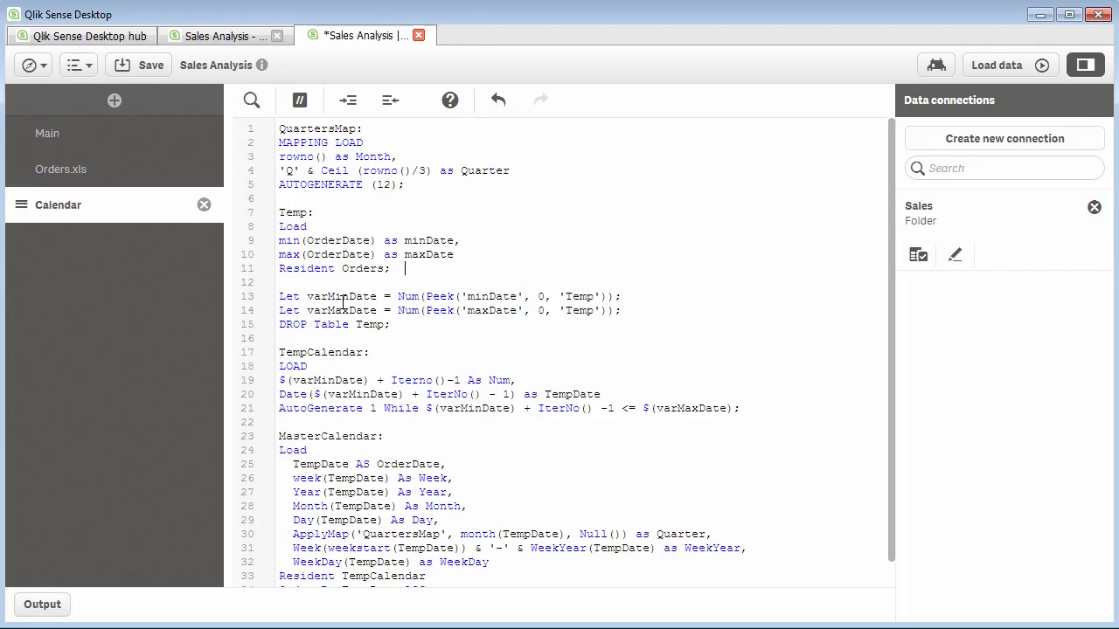
pyautogui.click(402, 339)
pyautogui.scroll(-1, 411, 348)
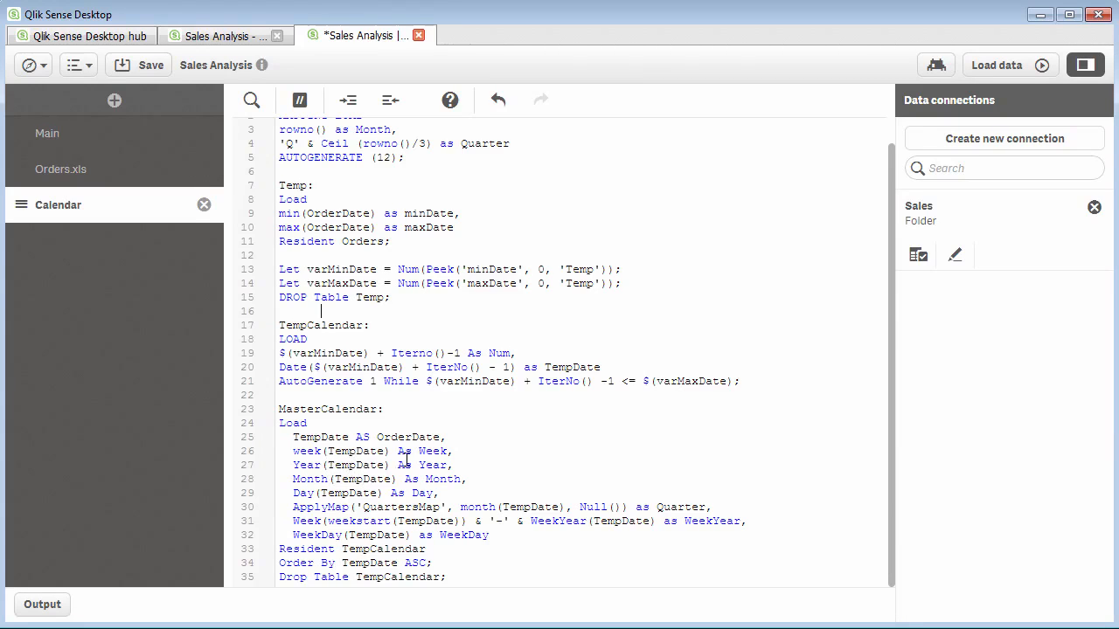
pyautogui.moveTo(411, 452); pyautogui.dragTo(472, 478)
pyautogui.click(453, 491)
pyautogui.scroll(1, 484, 559)
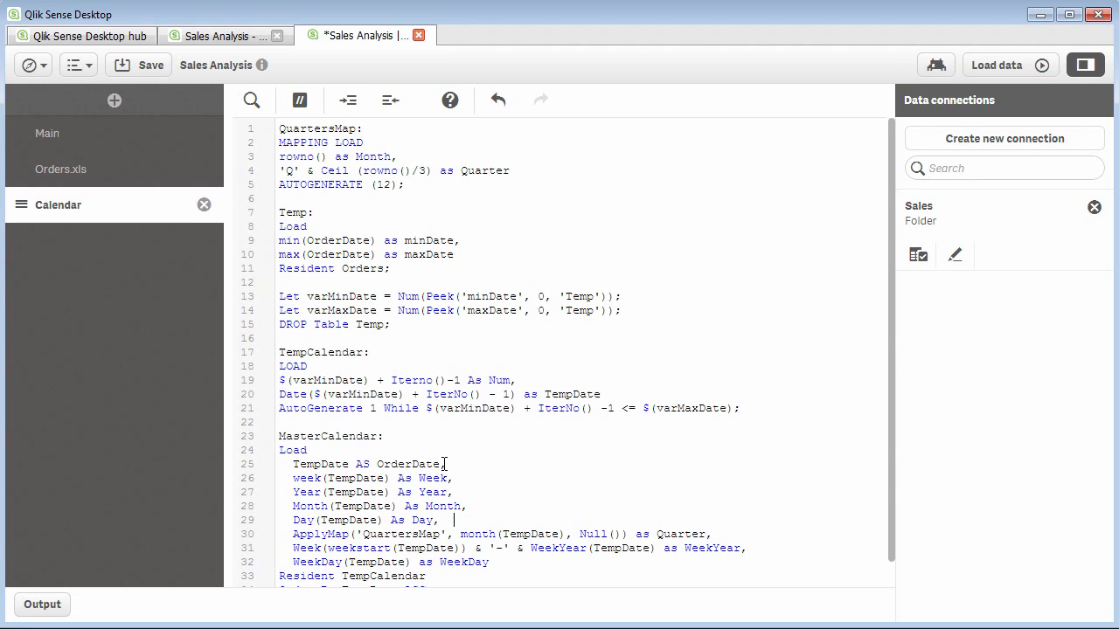
# - Reload the data and open the Data model viewer in a new tab
pyautogui.click(992, 64)
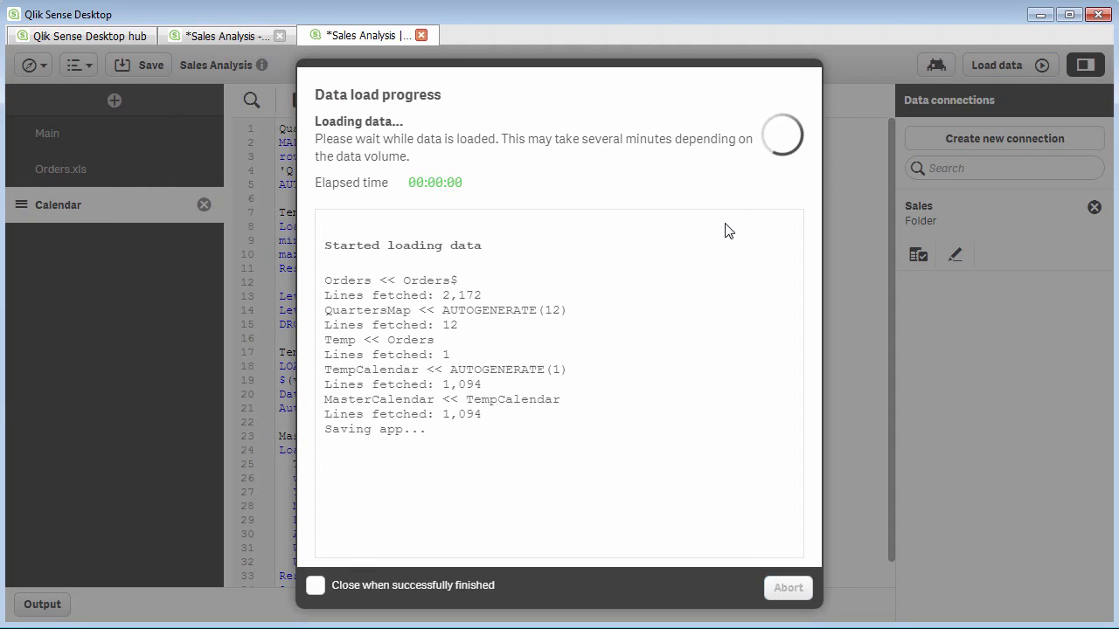
pyautogui.click(787, 588)
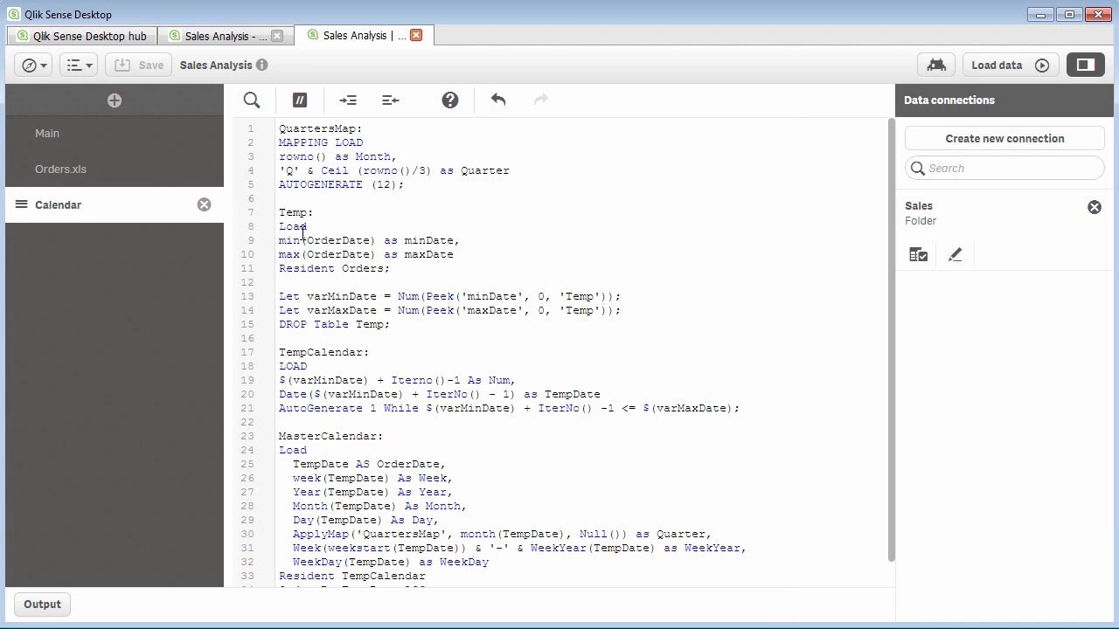
pyautogui.click(31, 64)
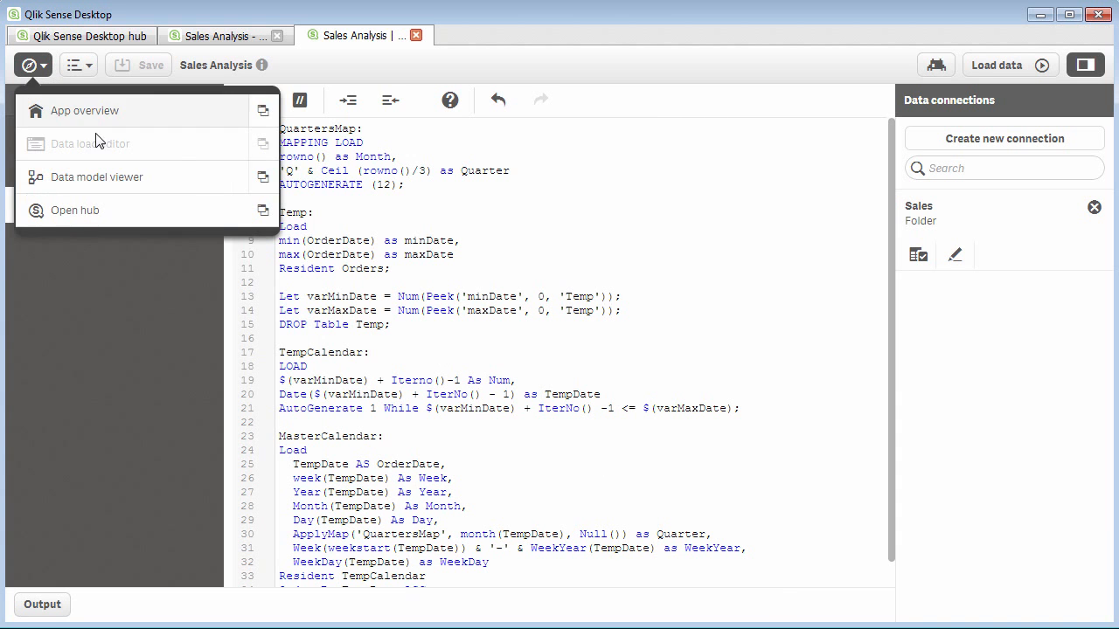
pyautogui.click(266, 185)
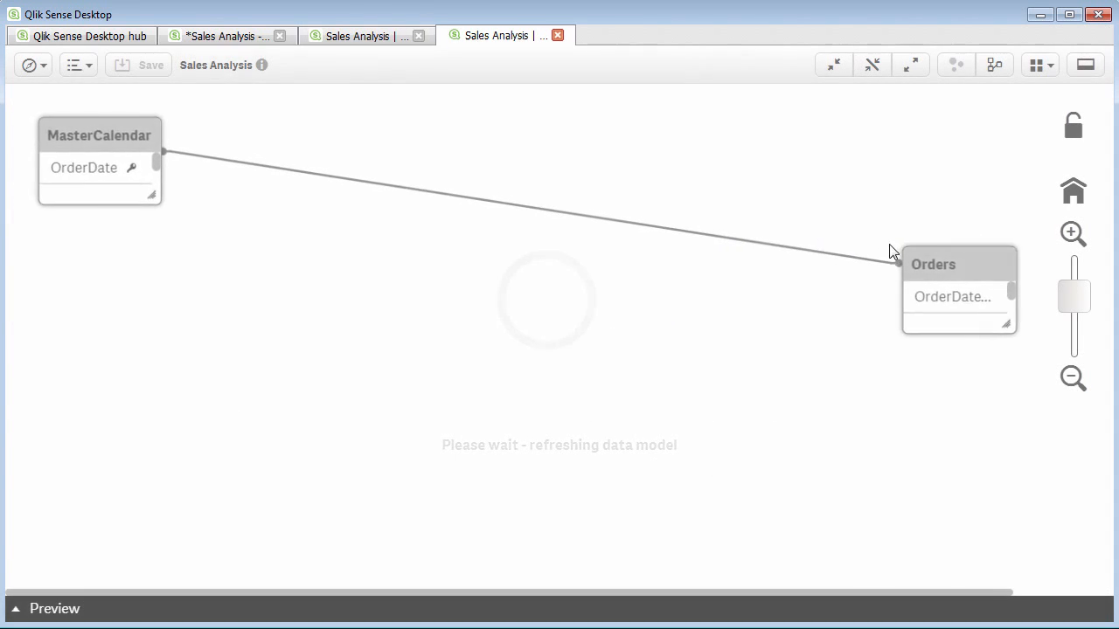
# - Place the Orders table closer to MasterCalendar in the data model and enlarge both tables to show more fields
pyautogui.moveTo(951, 267); pyautogui.dragTo(617, 215)
pyautogui.moveTo(694, 283); pyautogui.dragTo(686, 586)
pyautogui.click(30, 247)
pyautogui.moveTo(150, 200); pyautogui.dragTo(230, 485)
pyautogui.moveTo(624, 218); pyautogui.dragTo(432, 168)
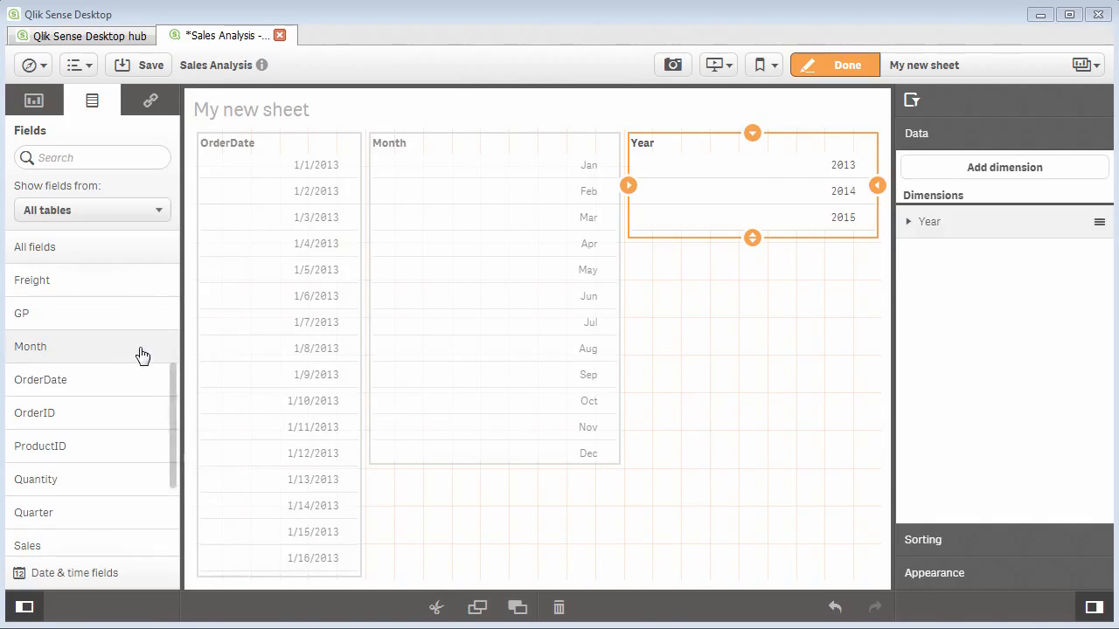
# - Check the calendar fields available for My new sheet, then finish editing and select 2015 in the Year filter pane
pyautogui.moveTo(170, 414); pyautogui.dragTo(169, 524)
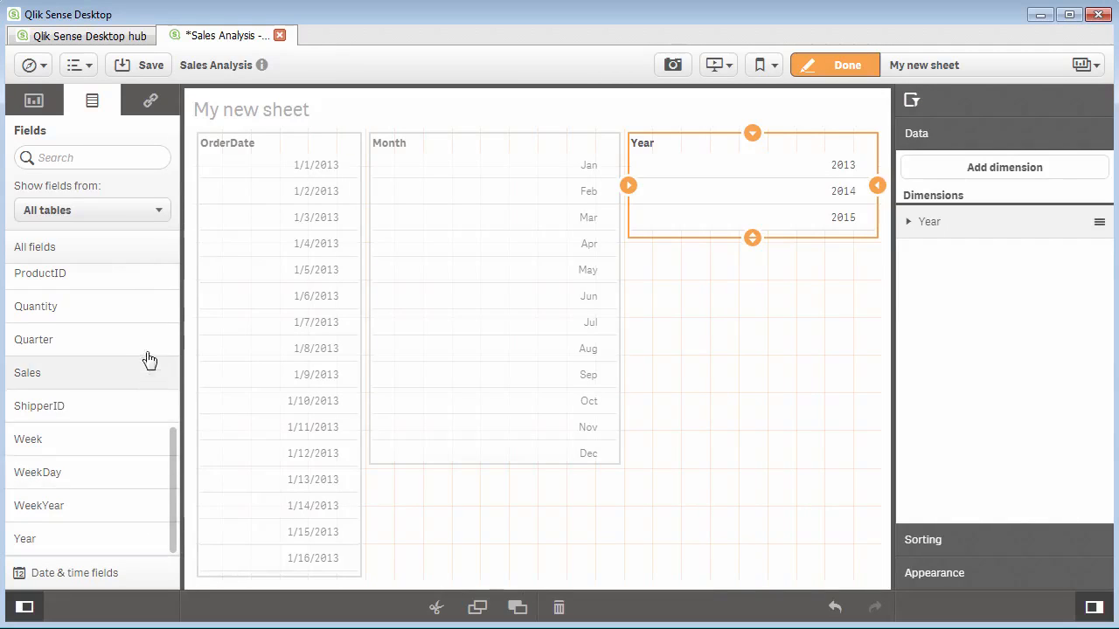
pyautogui.moveTo(174, 473); pyautogui.dragTo(180, 406)
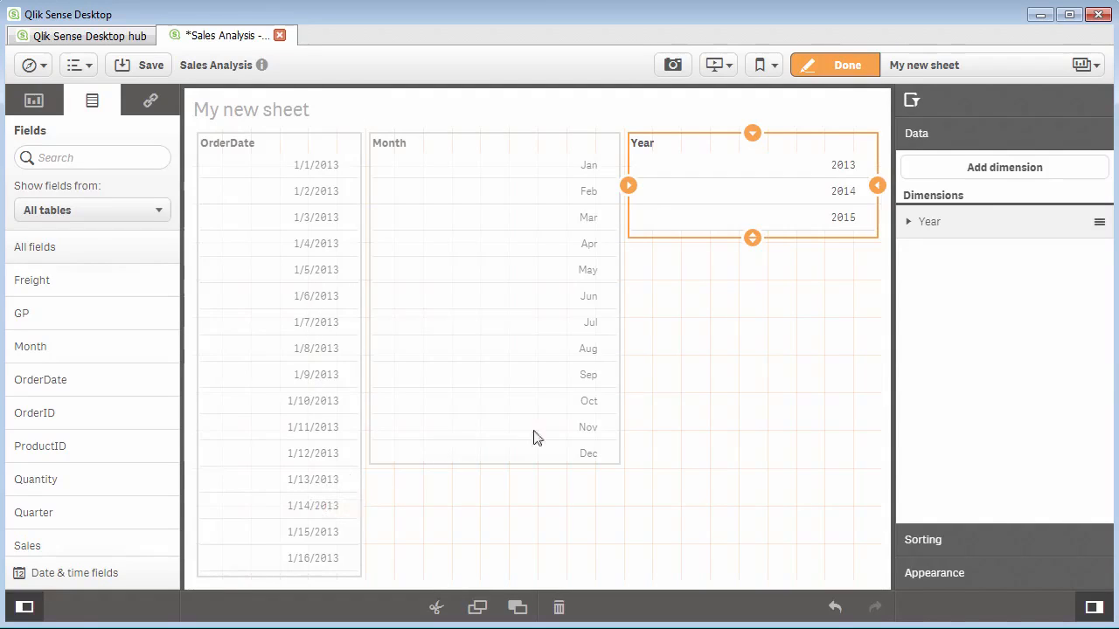
pyautogui.click(844, 75)
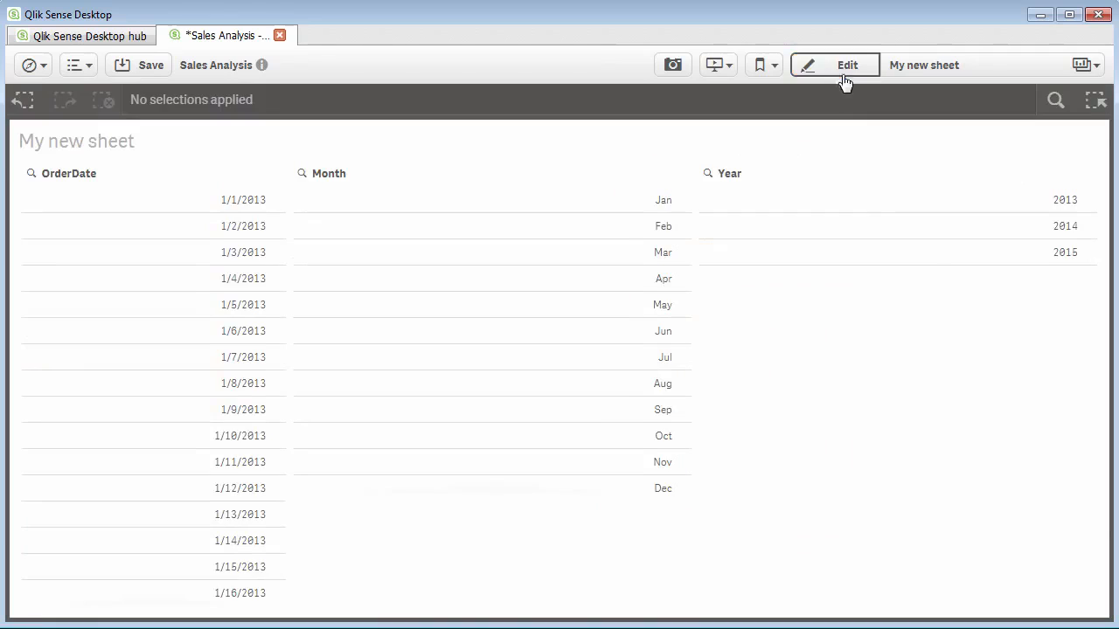
pyautogui.click(937, 255)
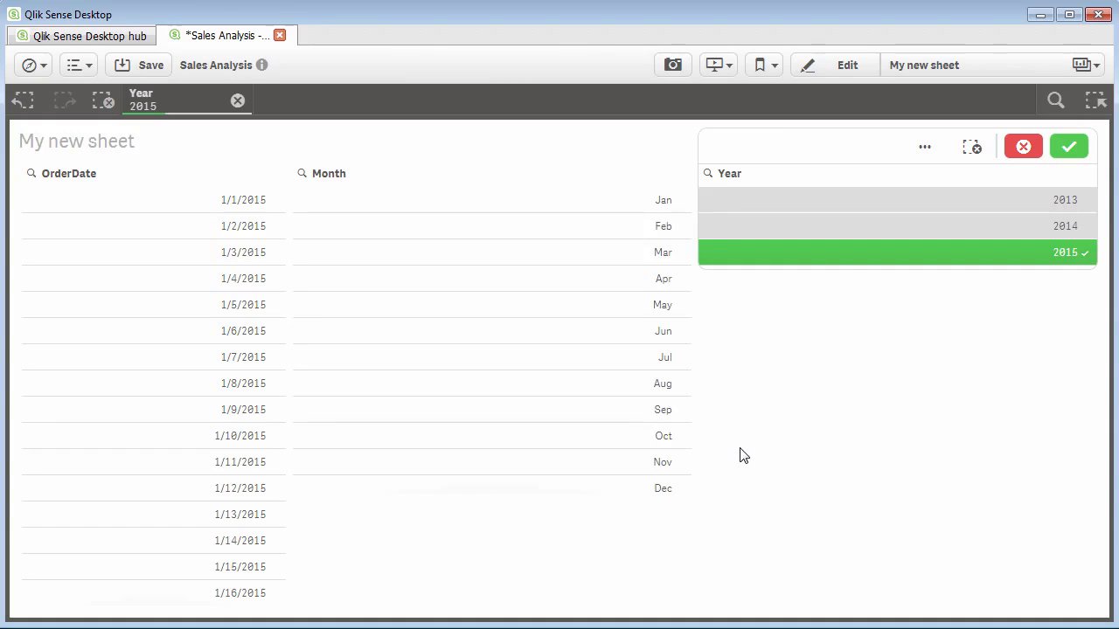
# - Edit My new sheet again and shorten the Month filter pane to end around the May row
pyautogui.click(865, 77)
pyautogui.click(507, 392)
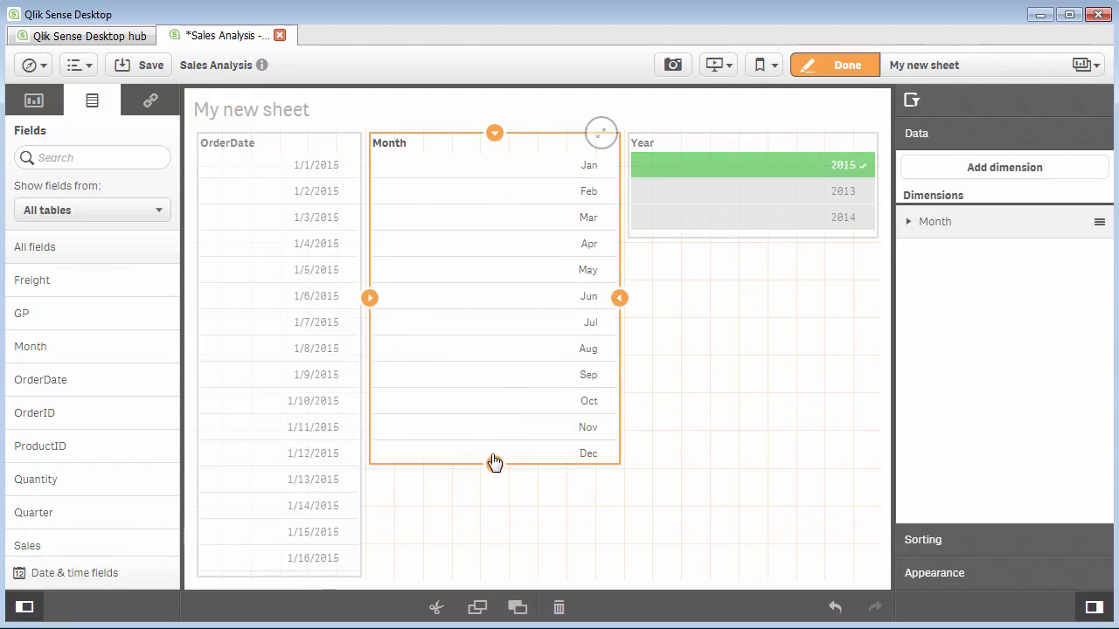
pyautogui.moveTo(495, 462); pyautogui.dragTo(475, 292)
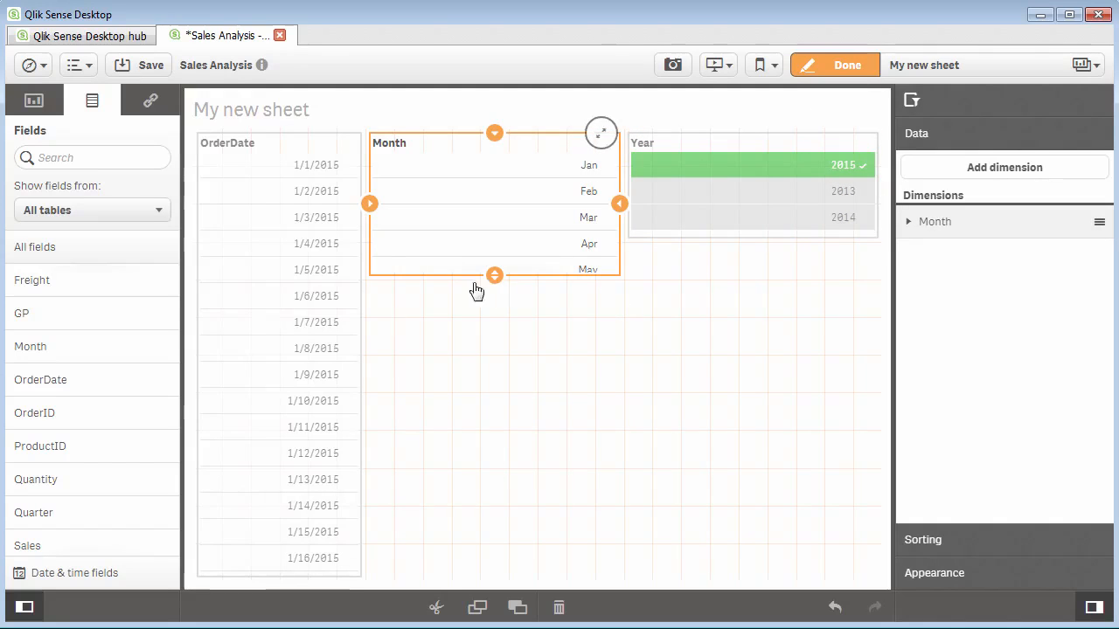
# - Add a line chart in the empty area below the Month and Year filter panes with Month as its dimension
pyautogui.click(39, 100)
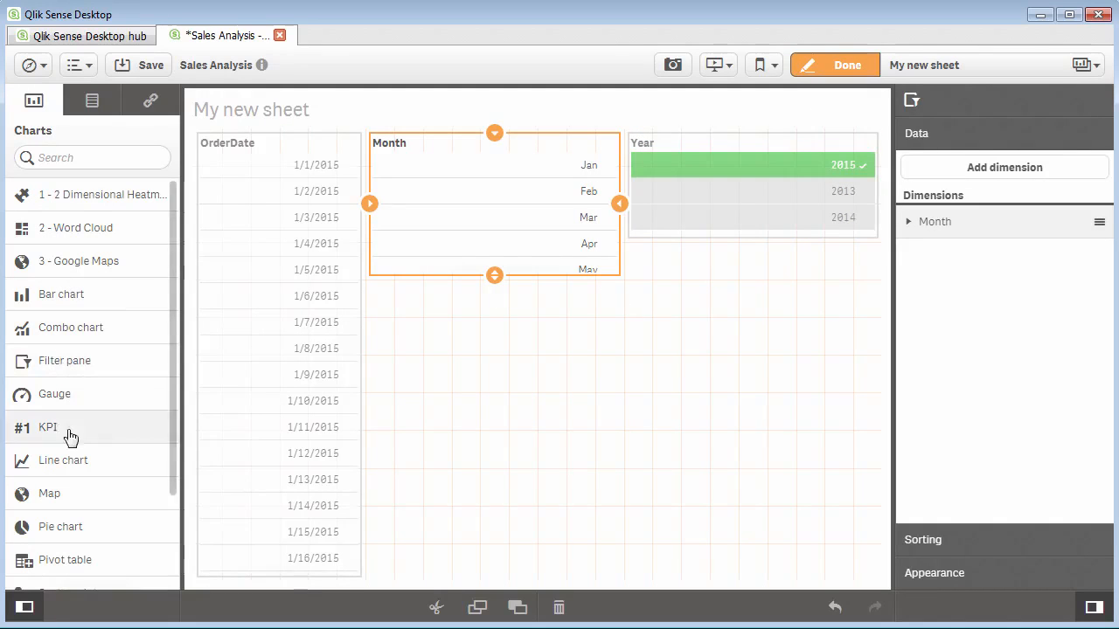
pyautogui.moveTo(77, 470); pyautogui.dragTo(612, 464)
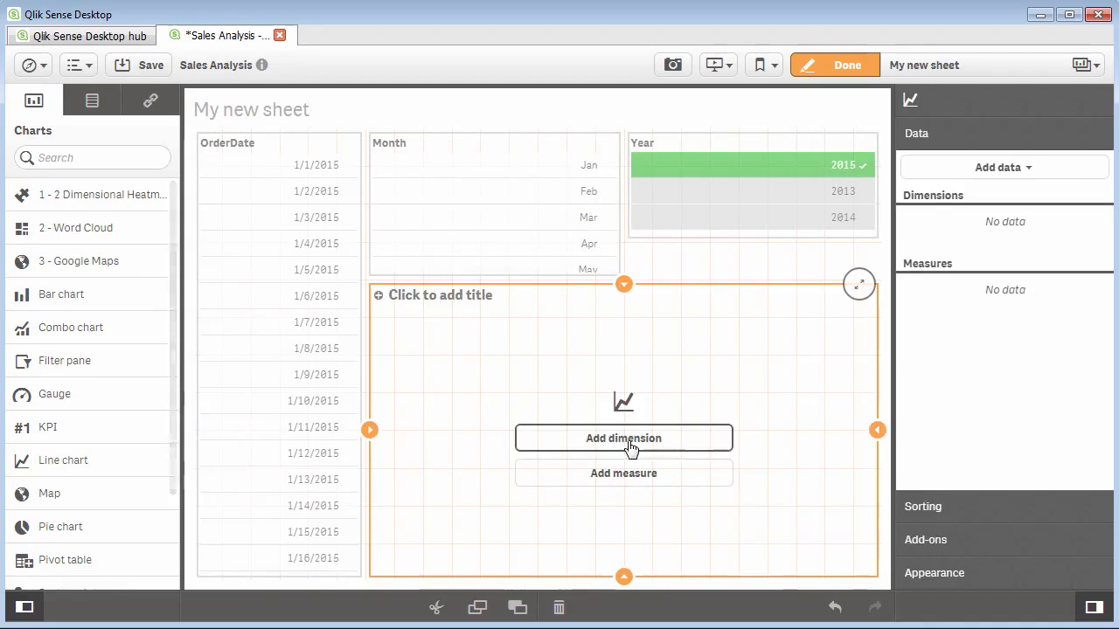
pyautogui.click(629, 440)
pyautogui.scroll(-5, 781, 482)
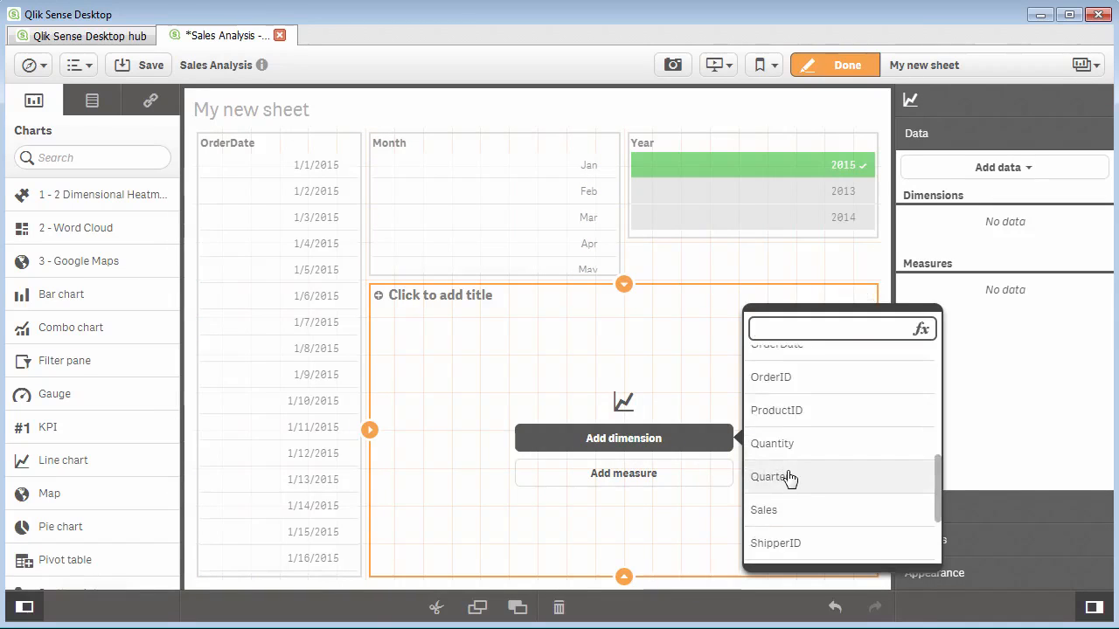
pyautogui.write('mo')
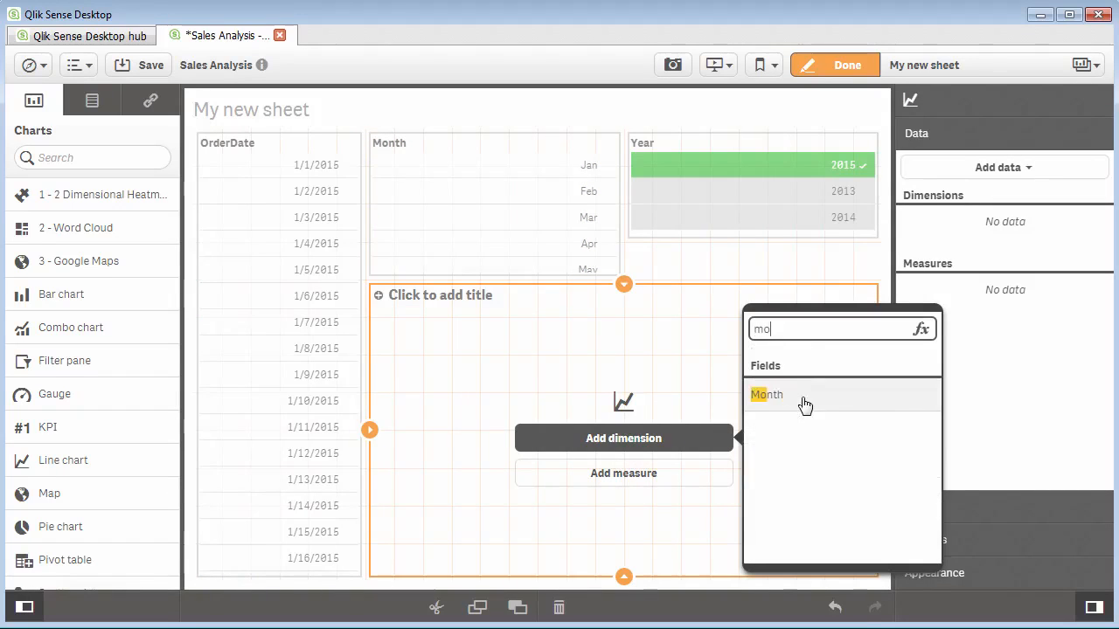
pyautogui.click(800, 398)
# - Add Sum(Sales) as the line chart's measure and finish editing the sheet
pyautogui.click(687, 475)
pyautogui.write('sa')
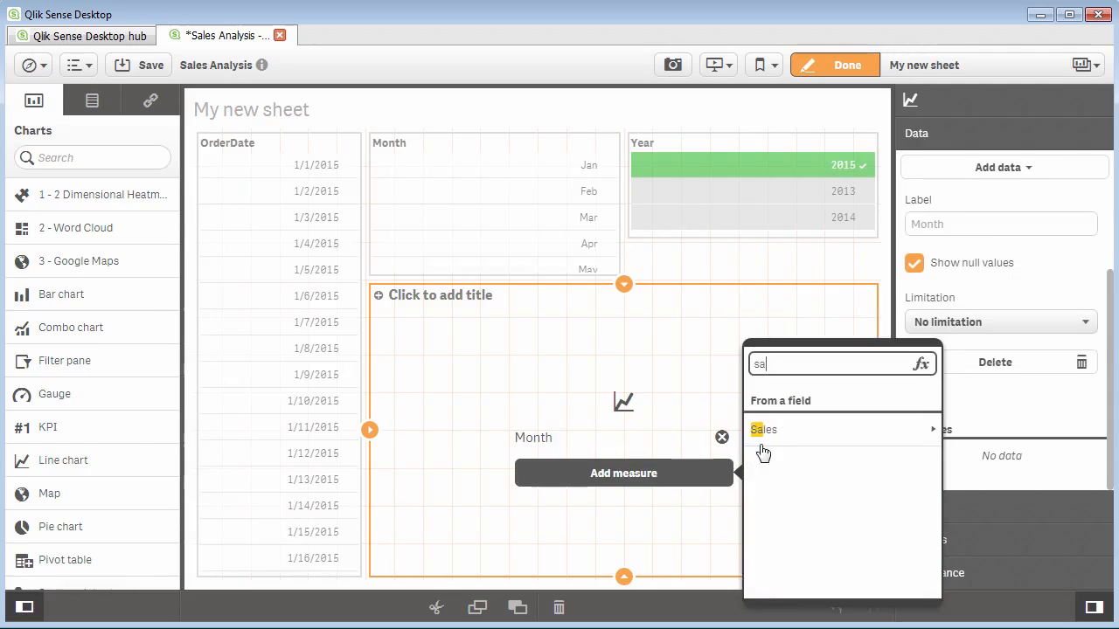
pyautogui.click(773, 430)
pyautogui.click(781, 437)
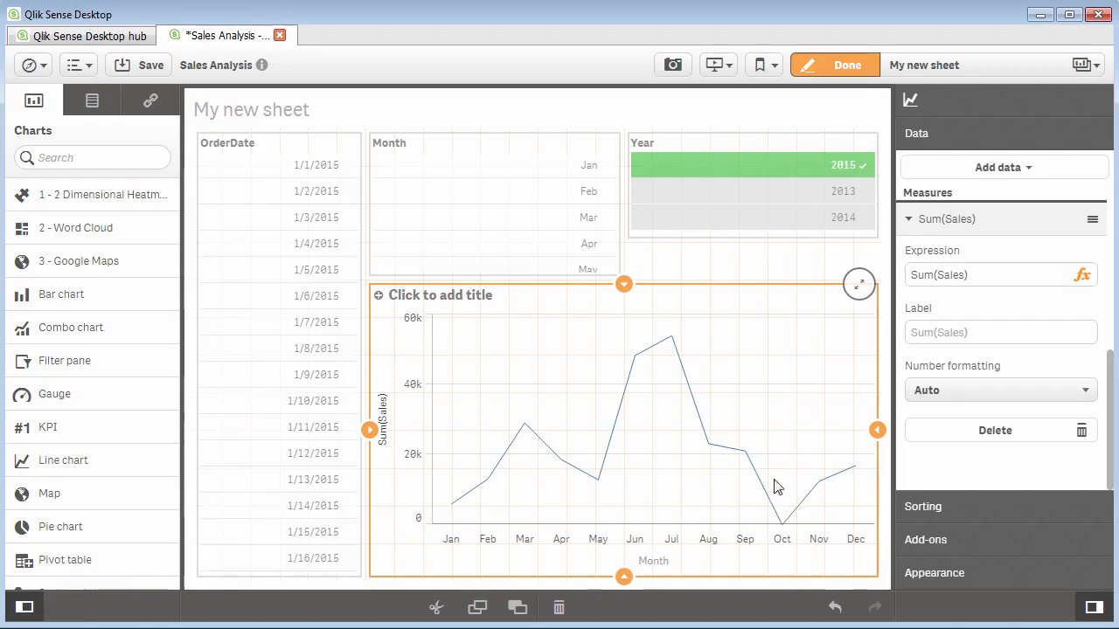
pyautogui.click(848, 66)
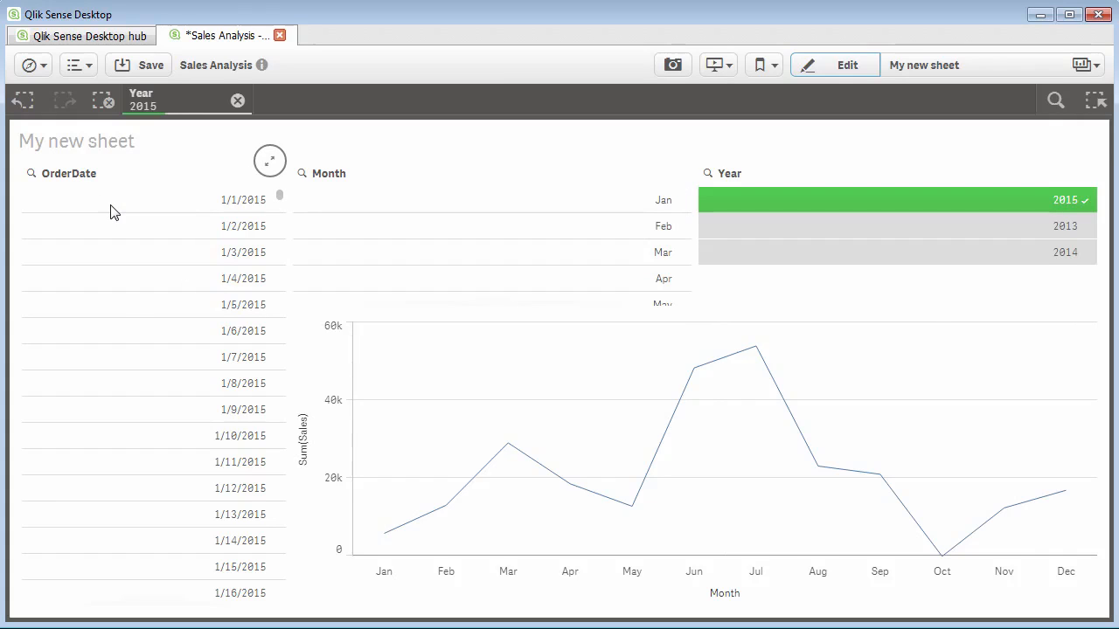
# - Select the OrderDate values from 1/1/2015 to 1/10/2015 by searching the filter pane for >=1/1/2015<=1/10/2015
pyautogui.click(34, 176)
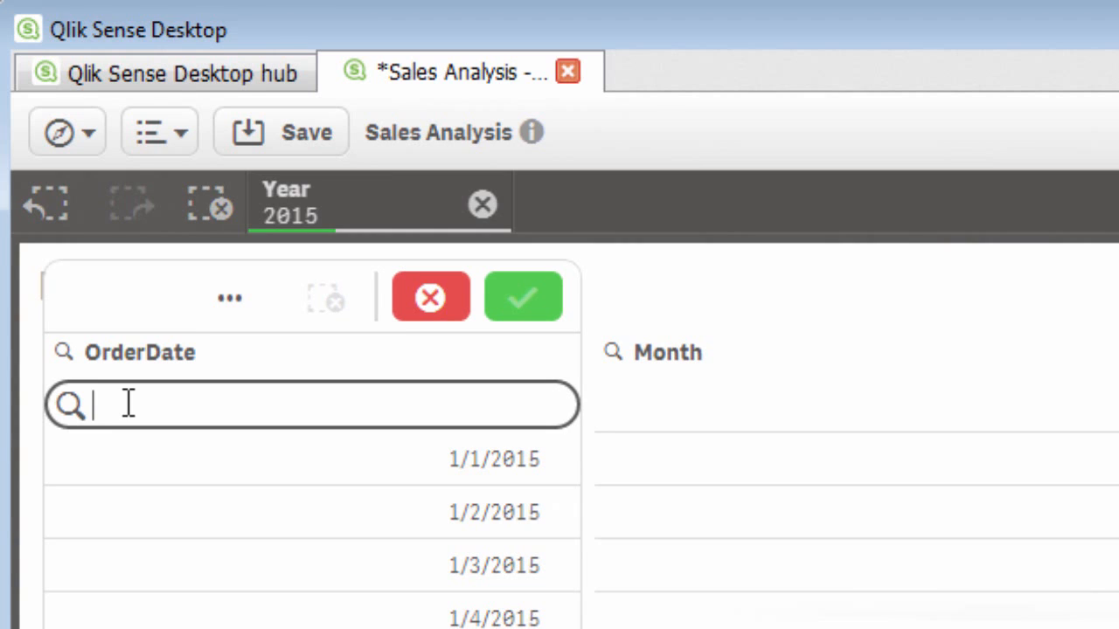
pyautogui.write('1/')
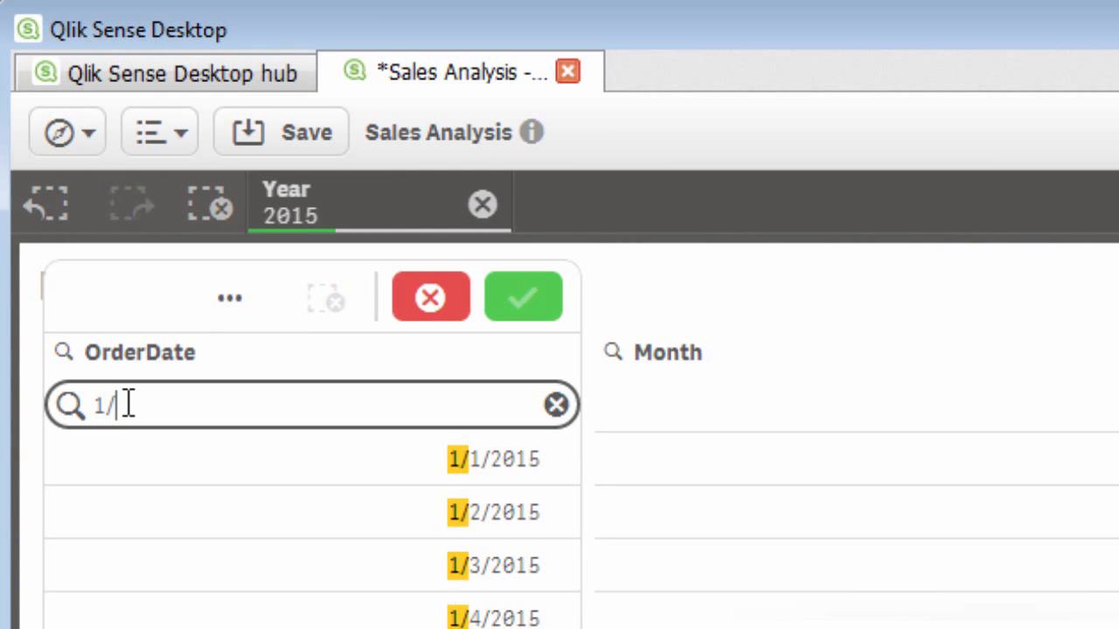
pyautogui.write('1/2015')
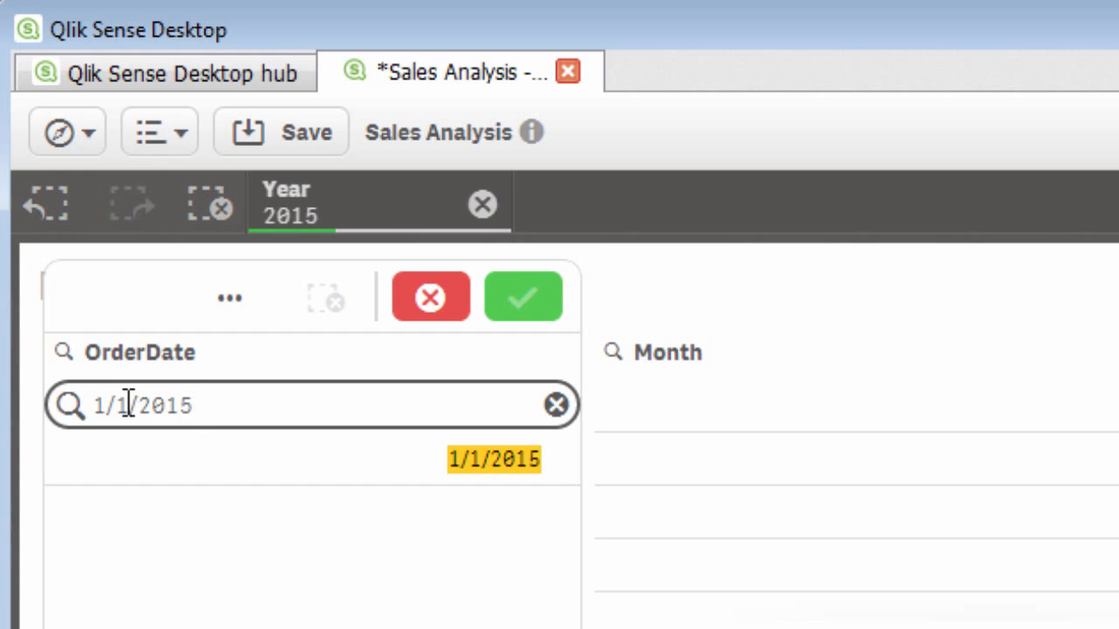
pyautogui.press('Home')
pyautogui.write('>=')
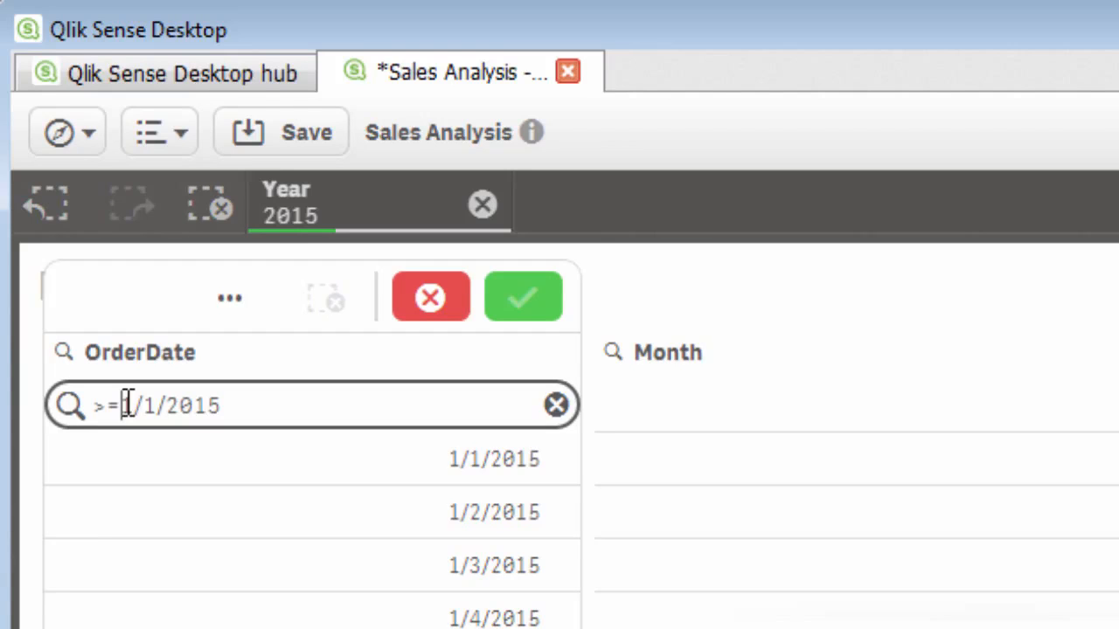
pyautogui.press('End')
pyautogui.write('<=1/10')
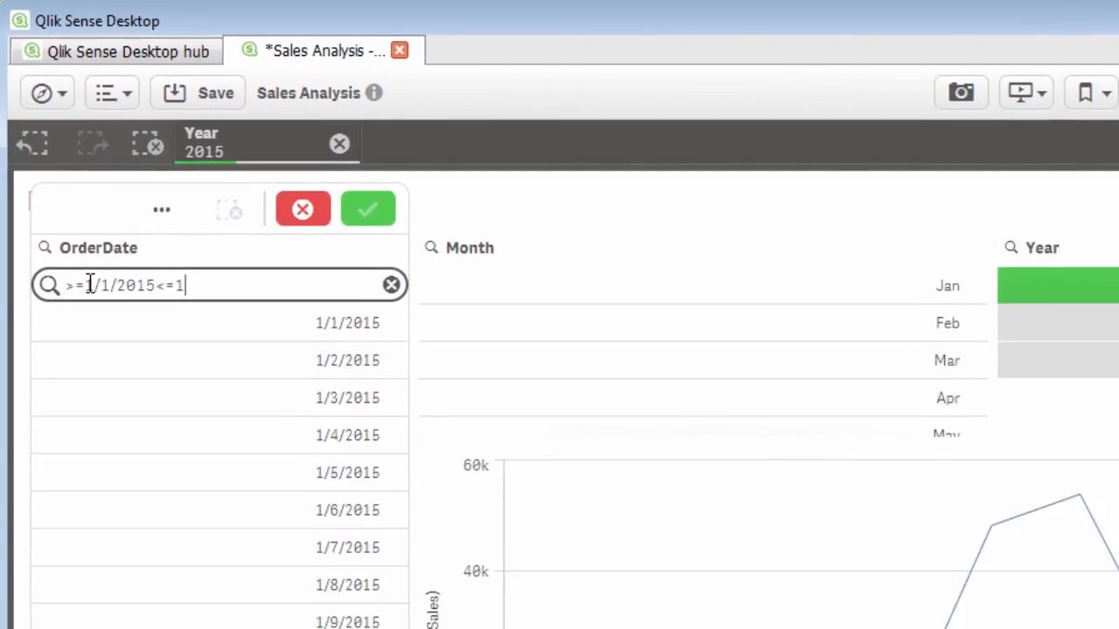
pyautogui.write('/2015')
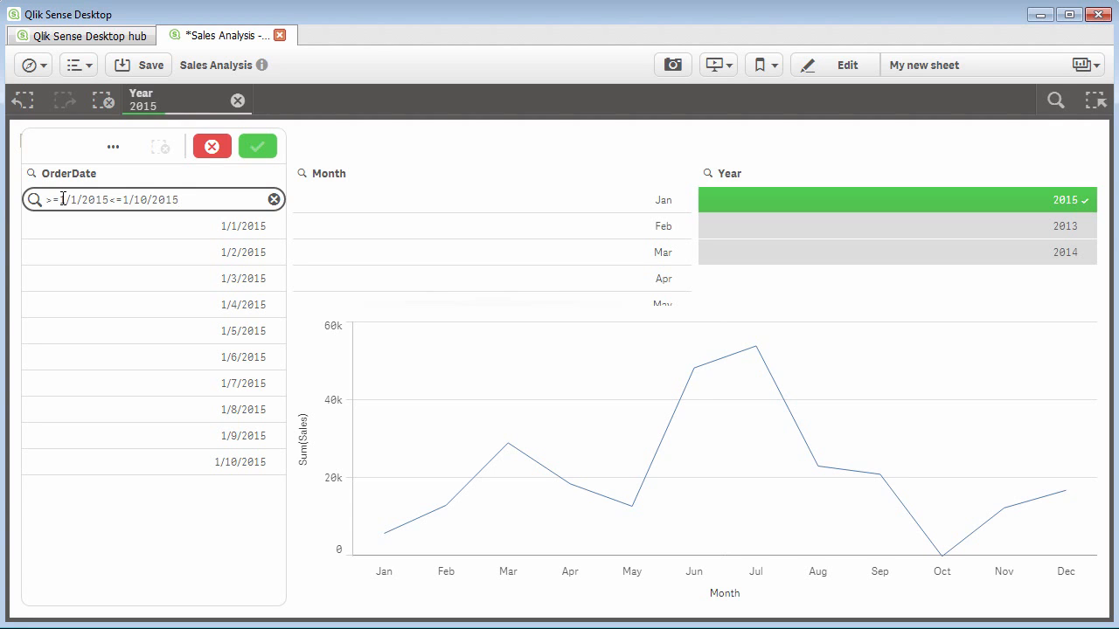
pyautogui.press('Return')
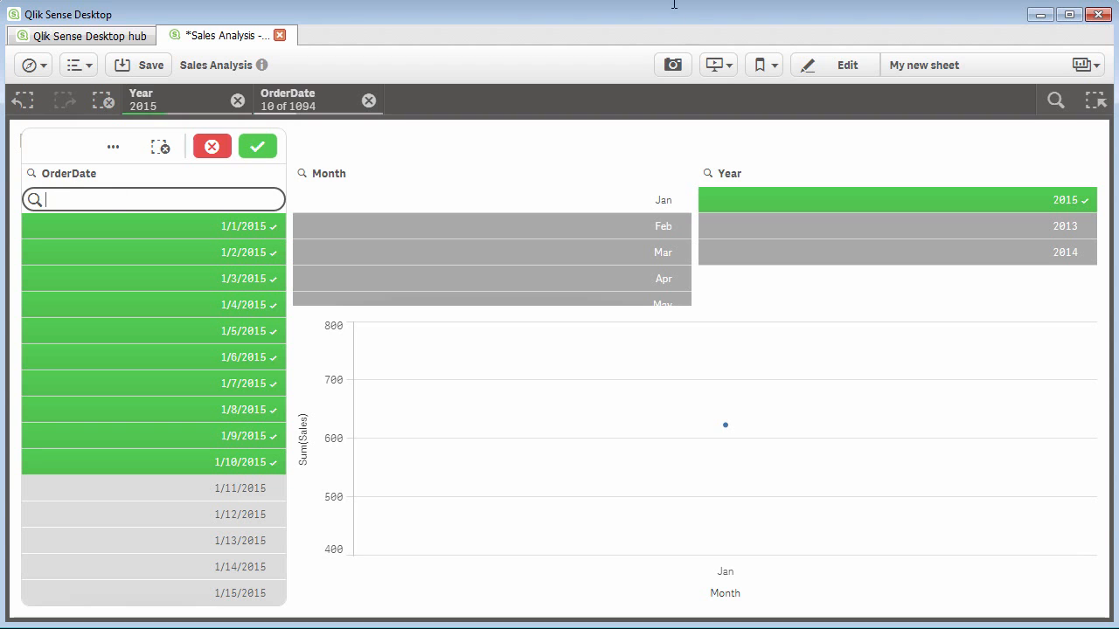
# - Edit the sheet again and replace the line chart's Month dimension with the OrderDate field
pyautogui.click(850, 66)
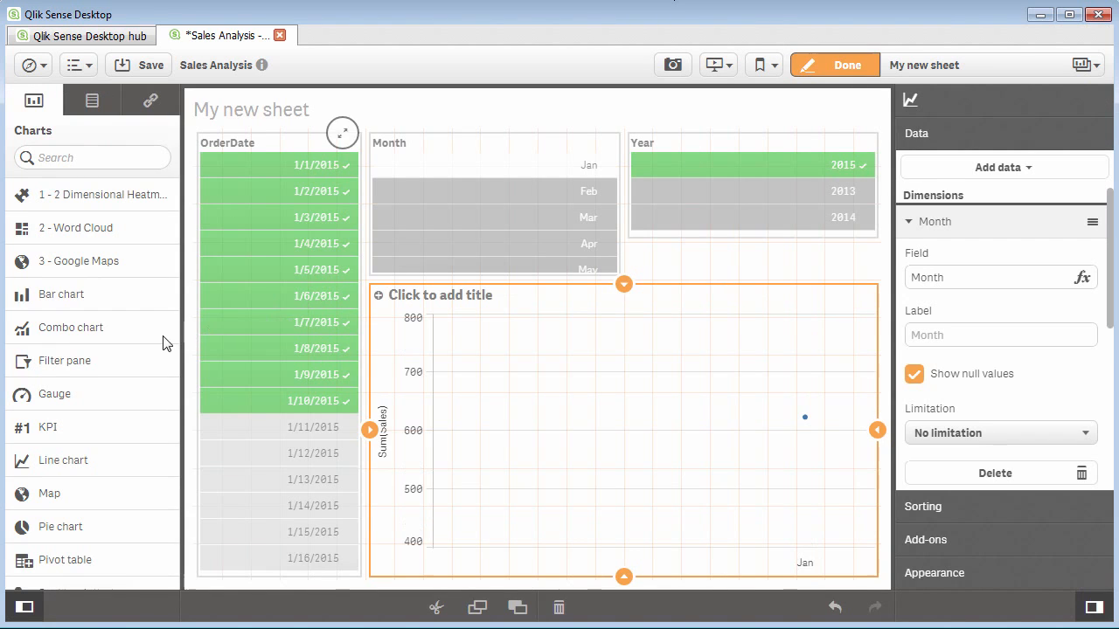
pyautogui.click(96, 106)
pyautogui.click(91, 158)
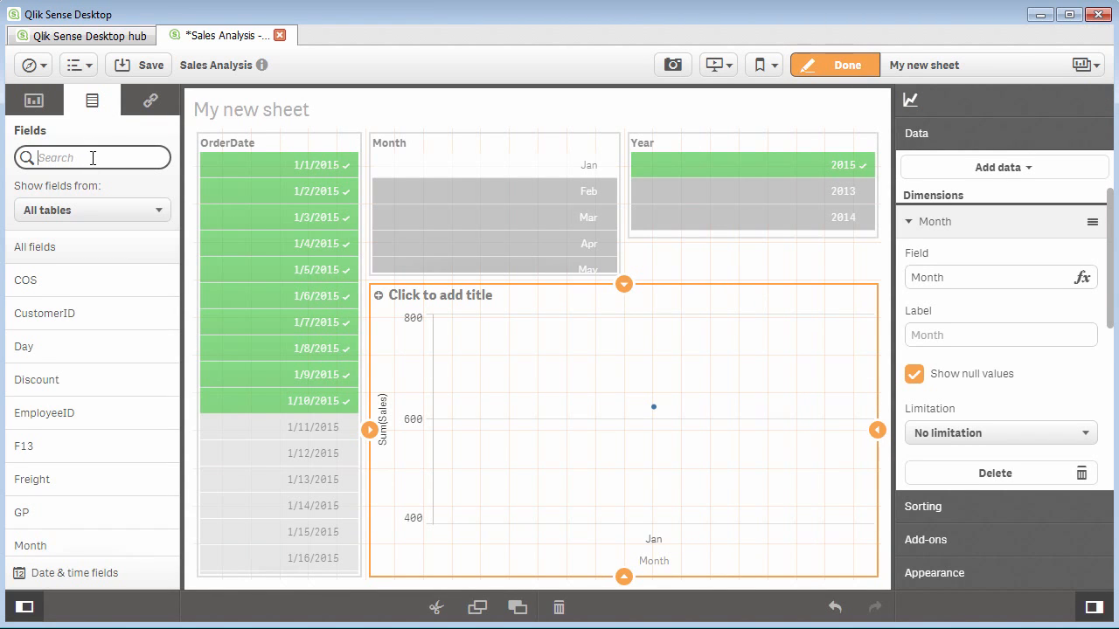
pyautogui.write('or')
pyautogui.moveTo(94, 284); pyautogui.dragTo(571, 370)
pyautogui.click(617, 411)
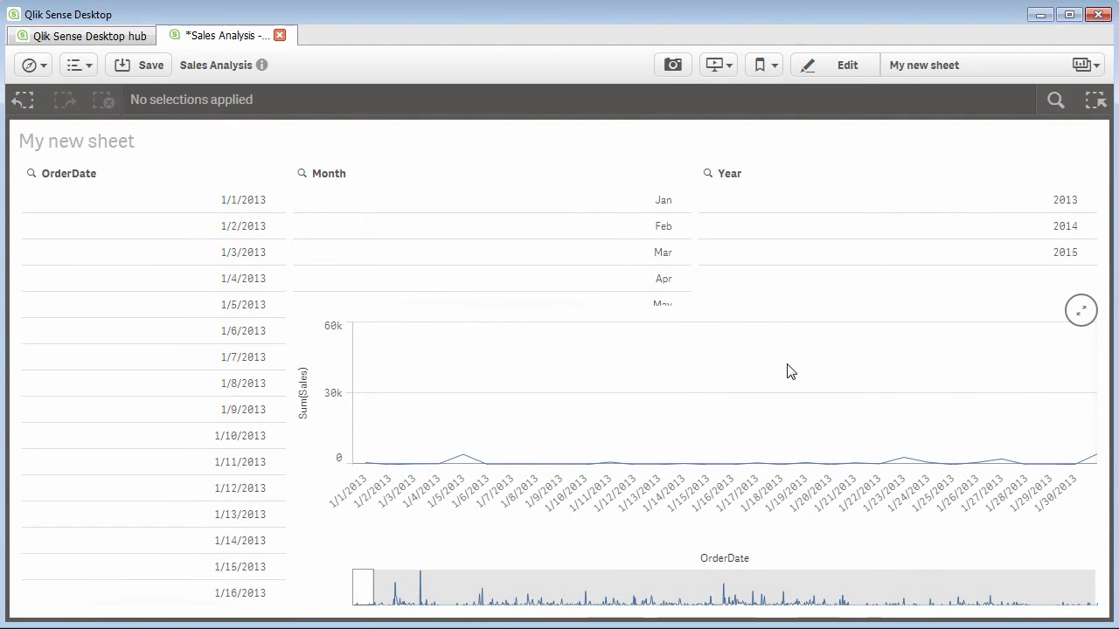
# - Try a greater-than search beginning with >2 in the Year filter pane and clear it
pyautogui.click(708, 175)
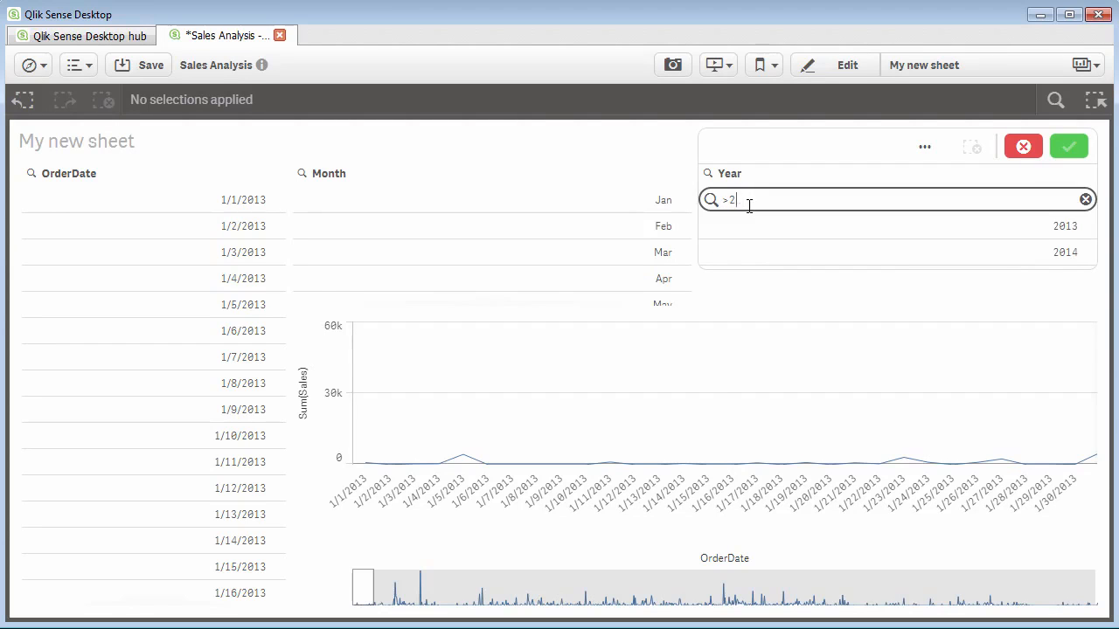
pyautogui.press('BackSpace')
pyautogui.press('BackSpace')
# - Search the Month filter pane for Jan Mar, clear the text and try the wildcard search *r
pyautogui.click(303, 176)
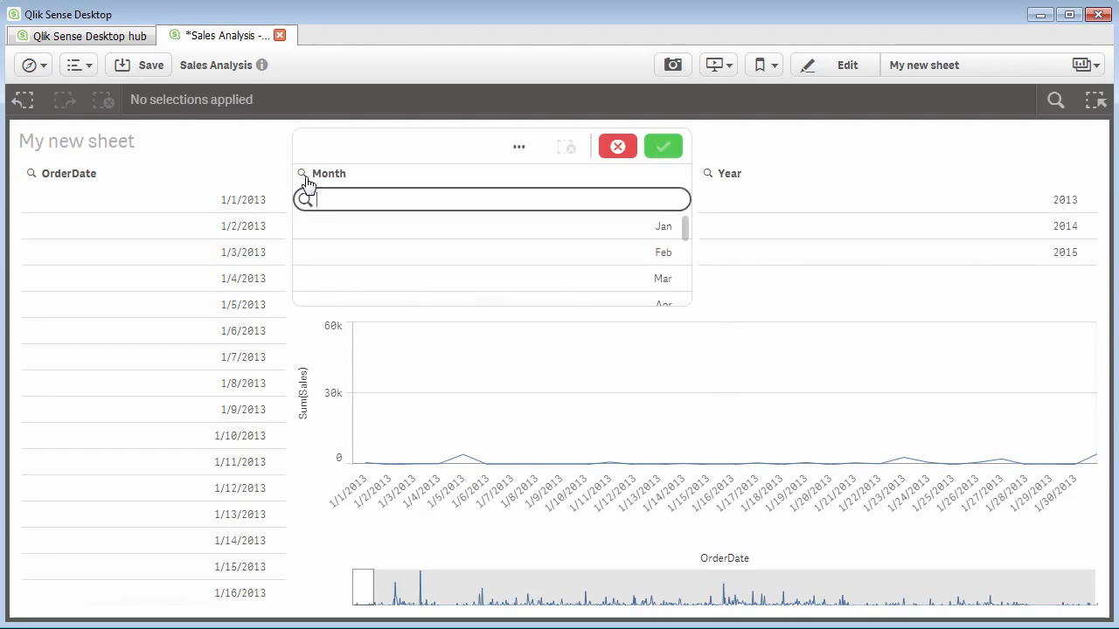
pyautogui.write('Jan ')
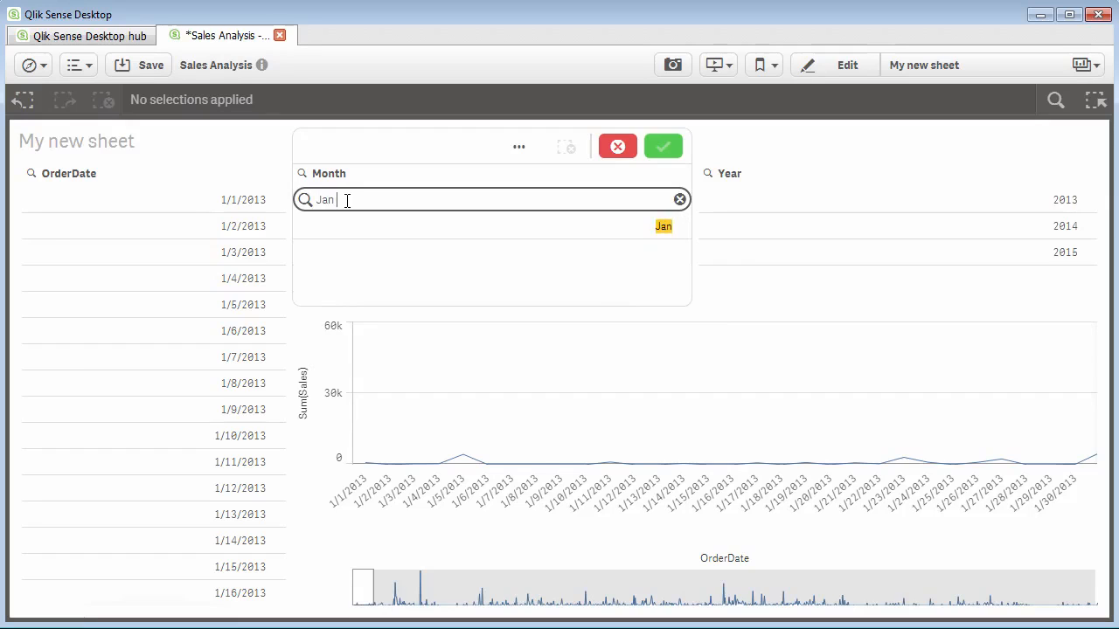
pyautogui.write('Mar')
pyautogui.press('BackSpace')
pyautogui.press('BackSpace')
pyautogui.press('BackSpace')
pyautogui.press('BackSpace')
pyautogui.press('BackSpace')
pyautogui.press('BackSpace')
pyautogui.press('BackSpace')
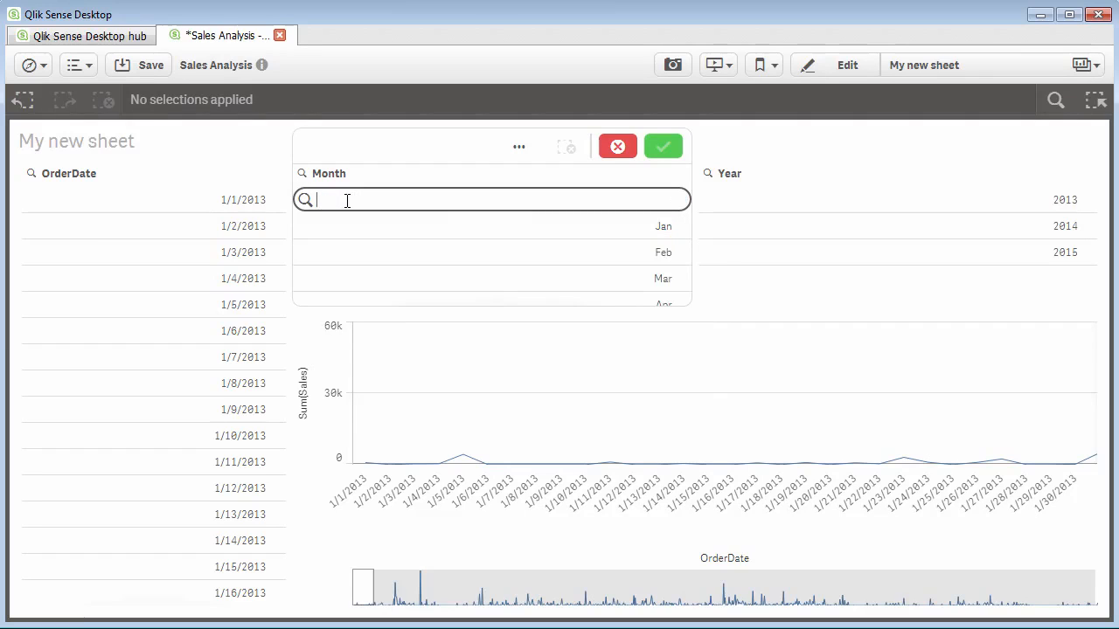
pyautogui.write('*r')
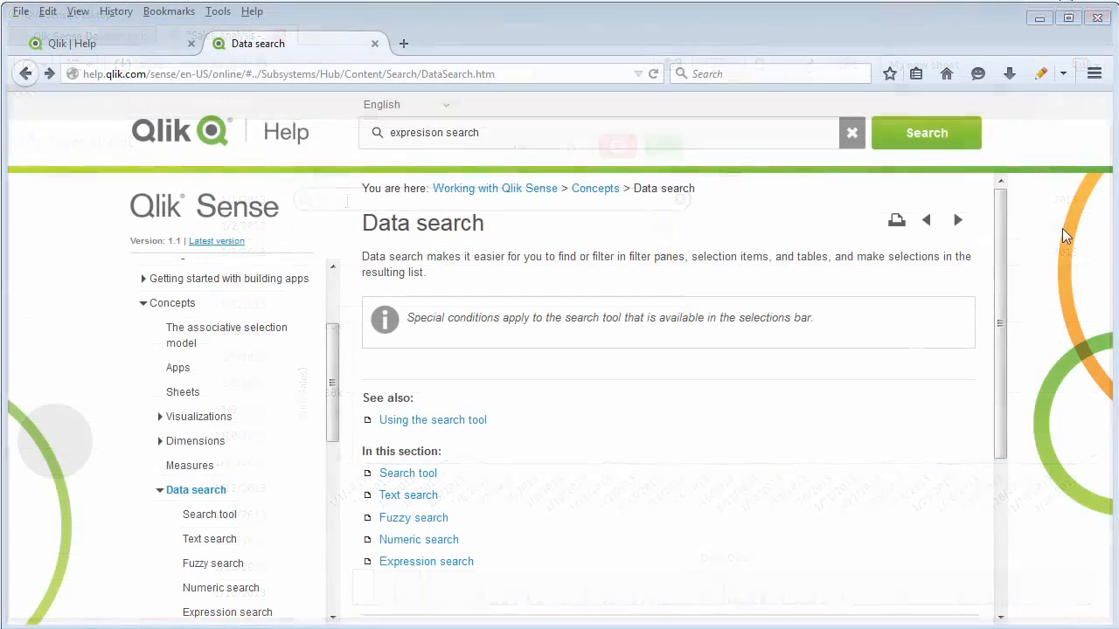
# - Switch to the Qlik Help Data search page in the browser, open the Text search topic and examine its wildcard examples
pyautogui.moveTo(1001, 242); pyautogui.dragTo(996, 306)
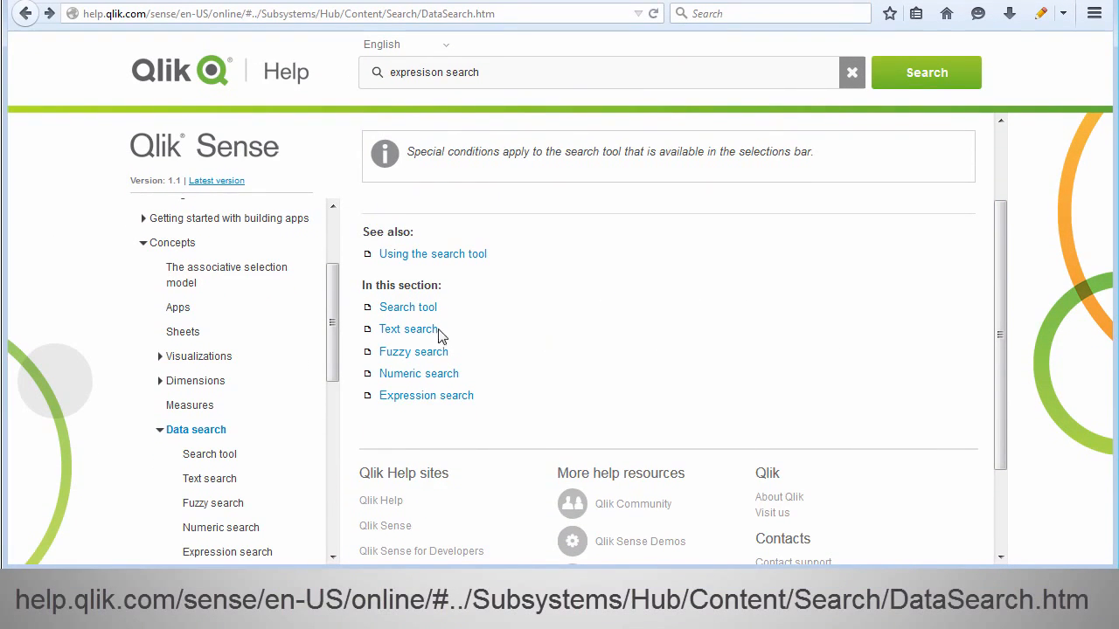
pyautogui.click(435, 343)
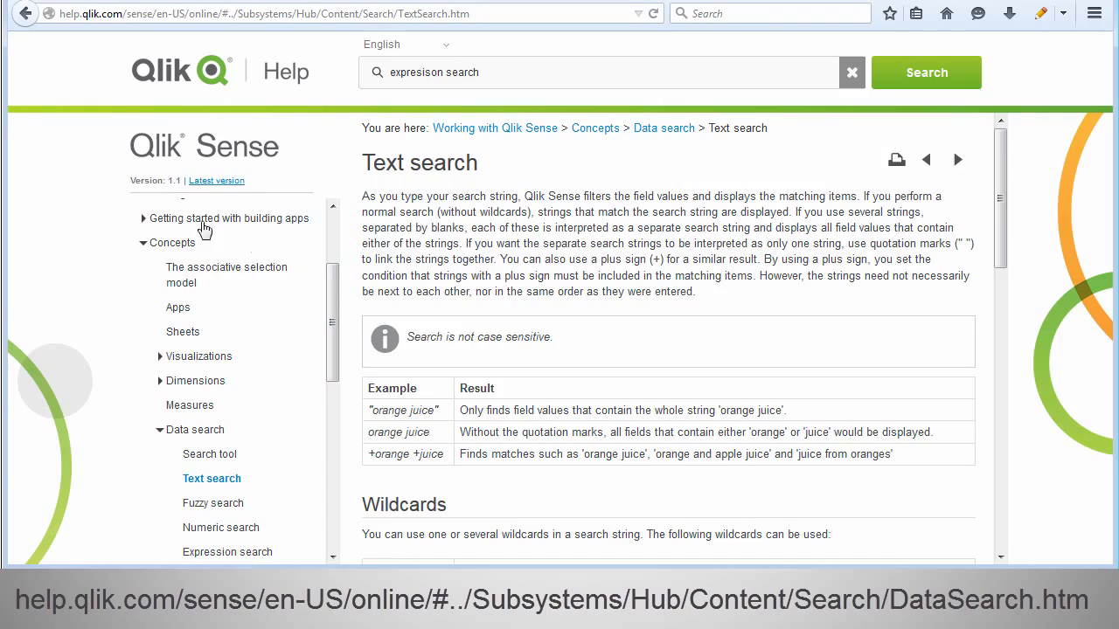
pyautogui.scroll(-5, 664, 385)
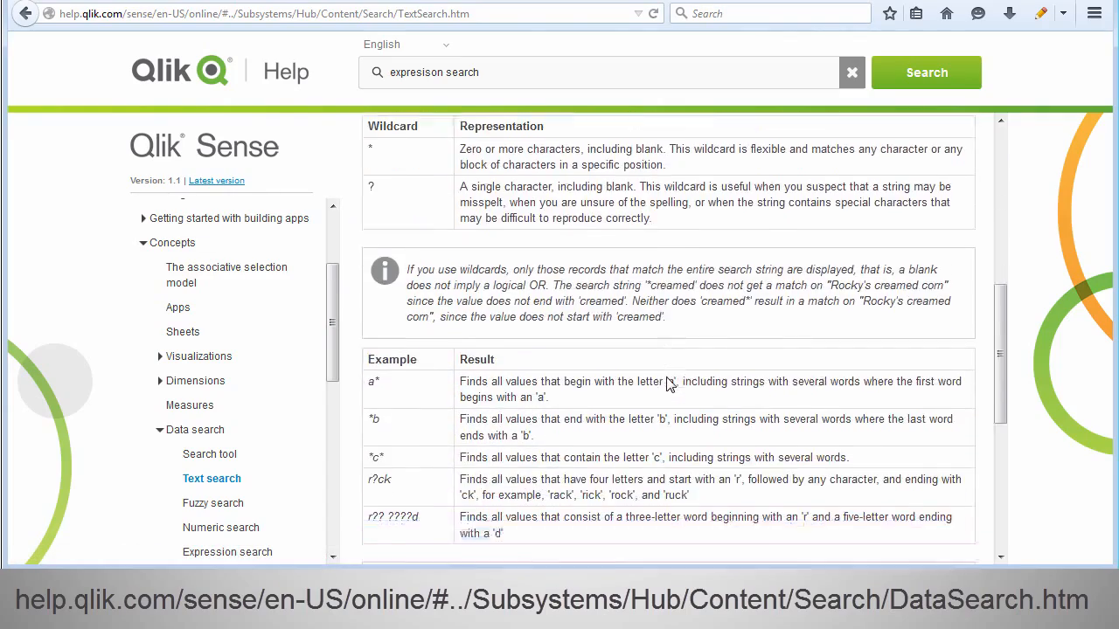
pyautogui.scroll(-4, 664, 384)
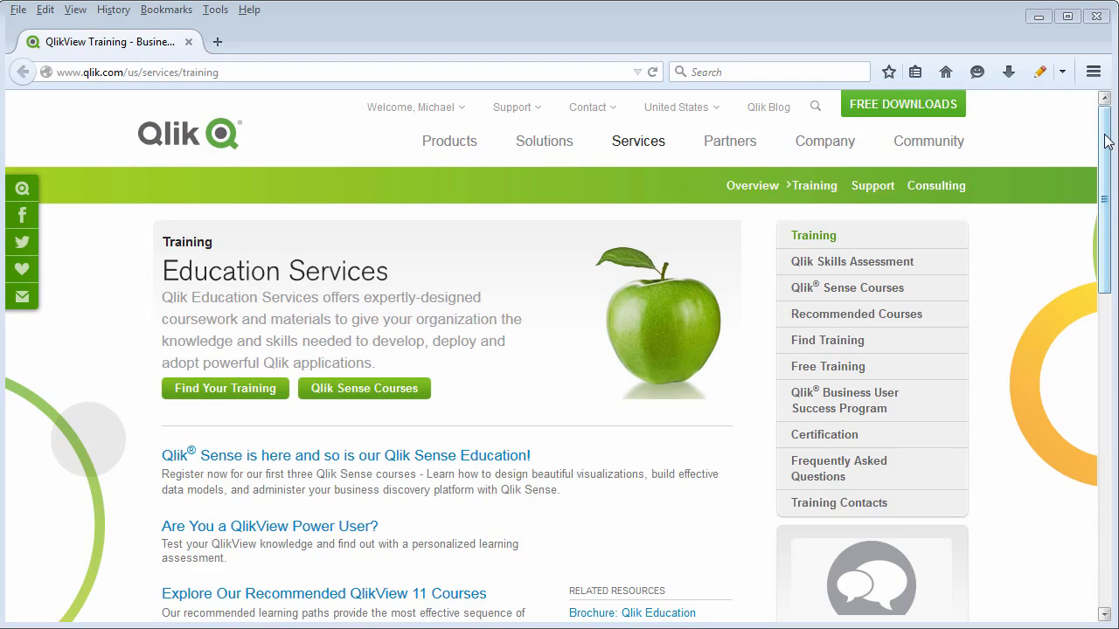
# - Switch to the Education Services training page on qlik.com and look through it down to the footer
pyautogui.moveTo(1109, 142); pyautogui.dragTo(1106, 156)
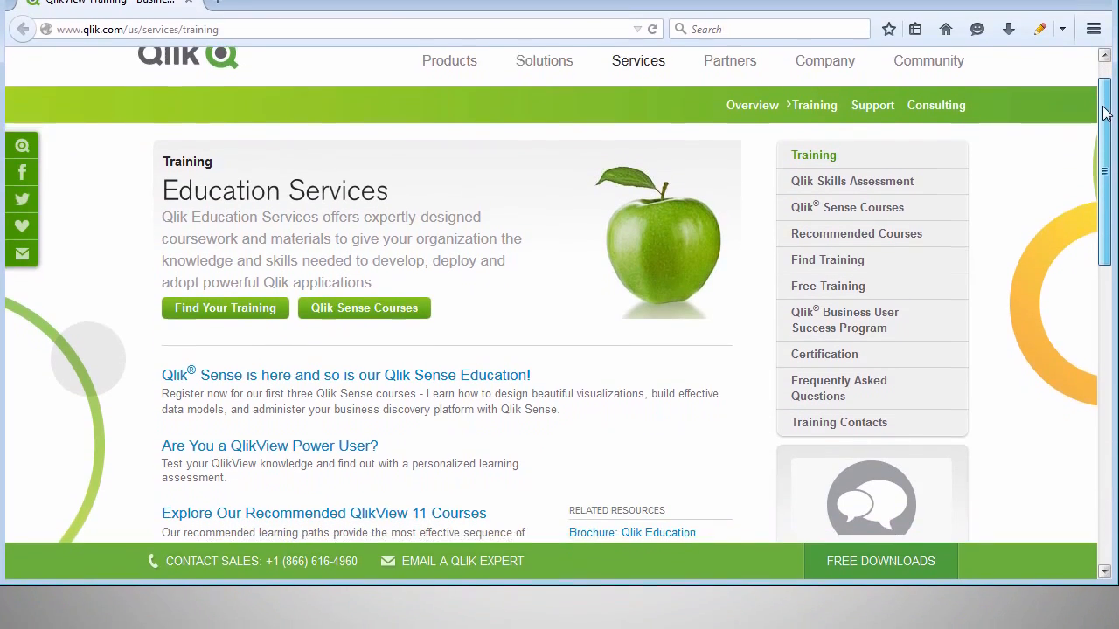
pyautogui.moveTo(1107, 114); pyautogui.dragTo(1094, 384)
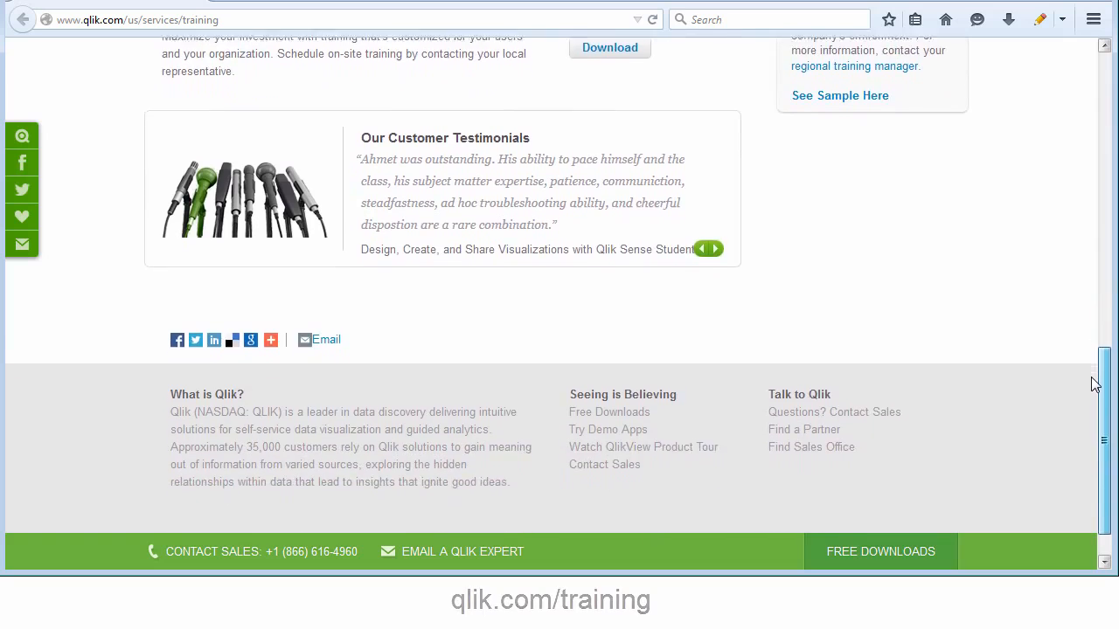